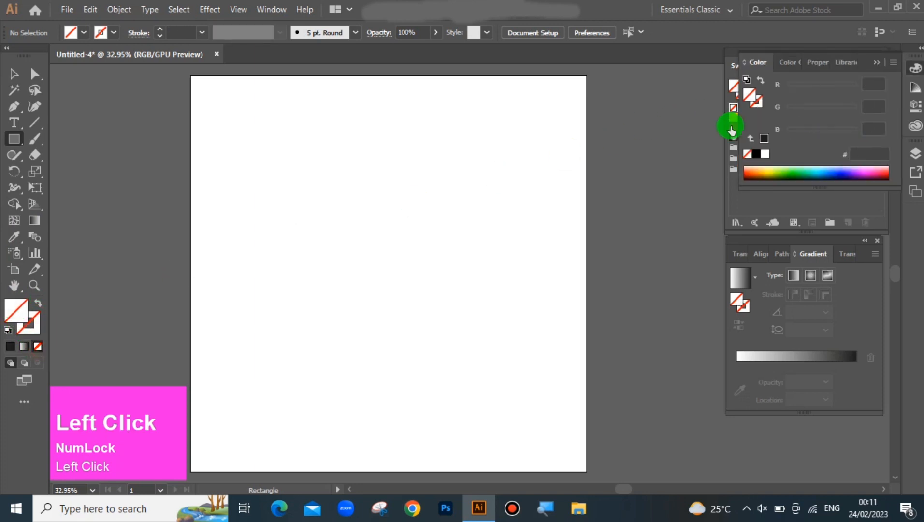
Draw a small white square with no stroke on the pasteboard beside the artboard's upper-left corner.
{"action": "left_click", "coordinate": [766, 154]}
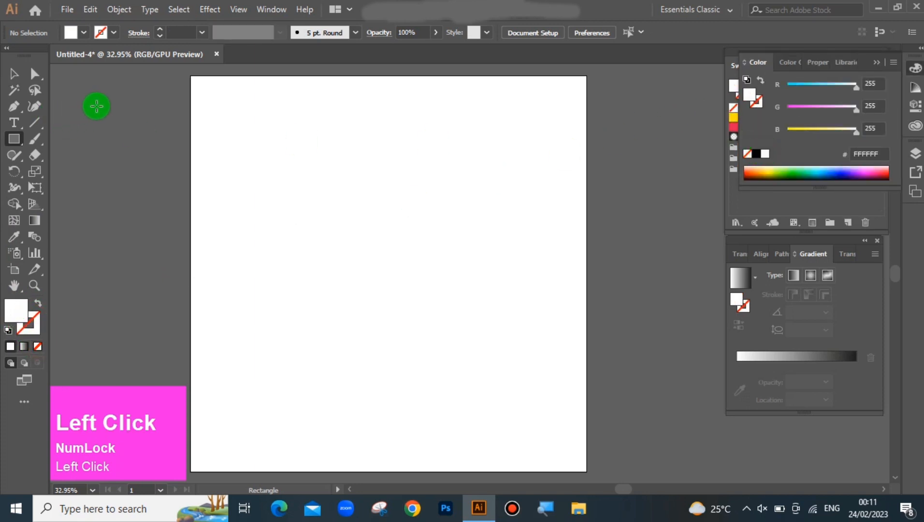
{"action": "left_click_drag", "start_coordinate": [97, 106], "coordinate": [124, 135]}
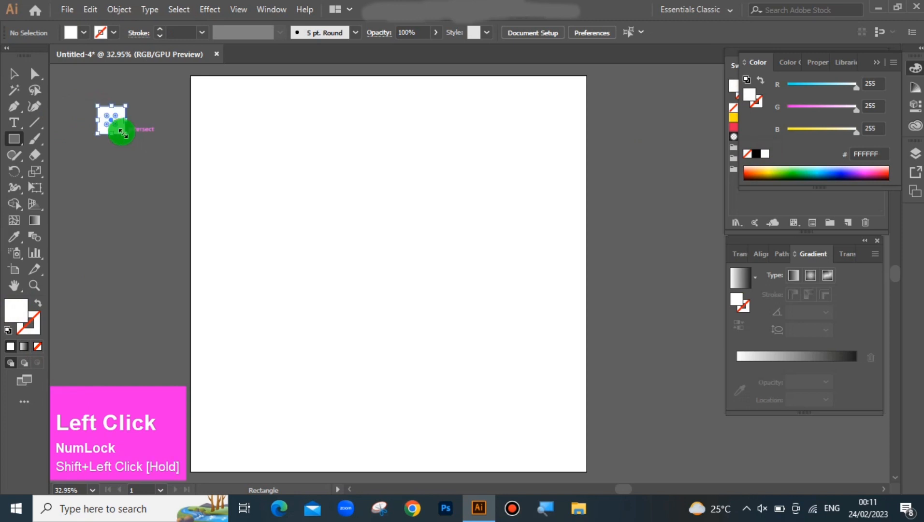
{"action": "left_click", "coordinate": [14, 74]}
{"action": "left_click", "coordinate": [83, 116]}
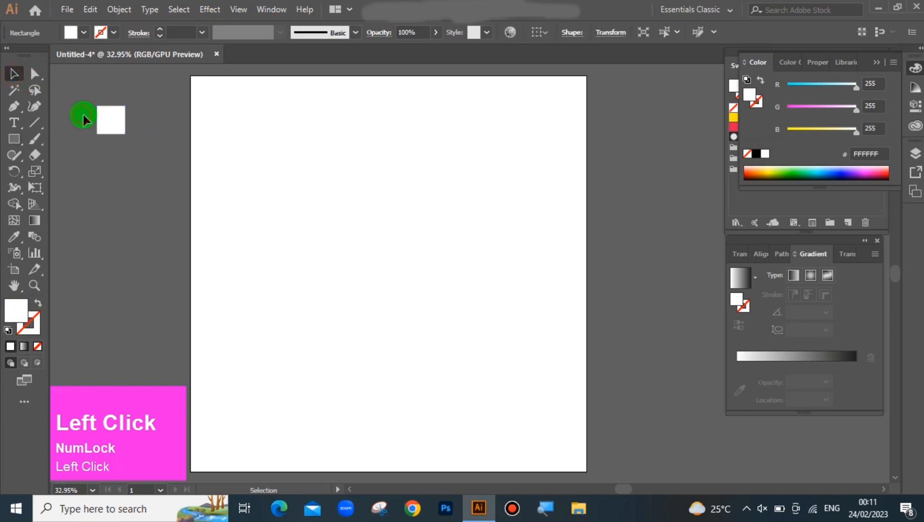
Duplicate the white square twice straight down at equal spacing to make a column of three.
{"action": "left_click", "coordinate": [122, 122]}
{"action": "left_click", "coordinate": [122, 125], "text": "alt"}
{"action": "left_click_drag", "start_coordinate": [122, 124], "coordinate": [121, 166]}
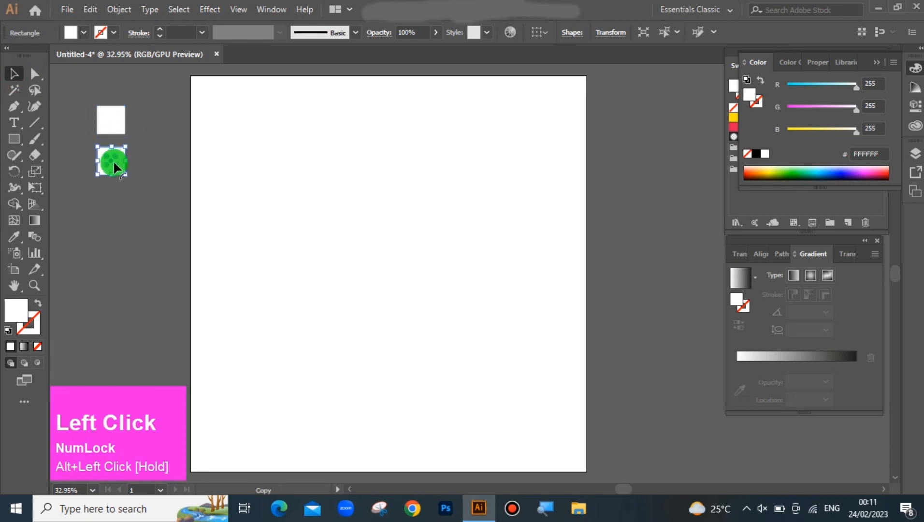
{"action": "key", "text": "ctrl+d"}
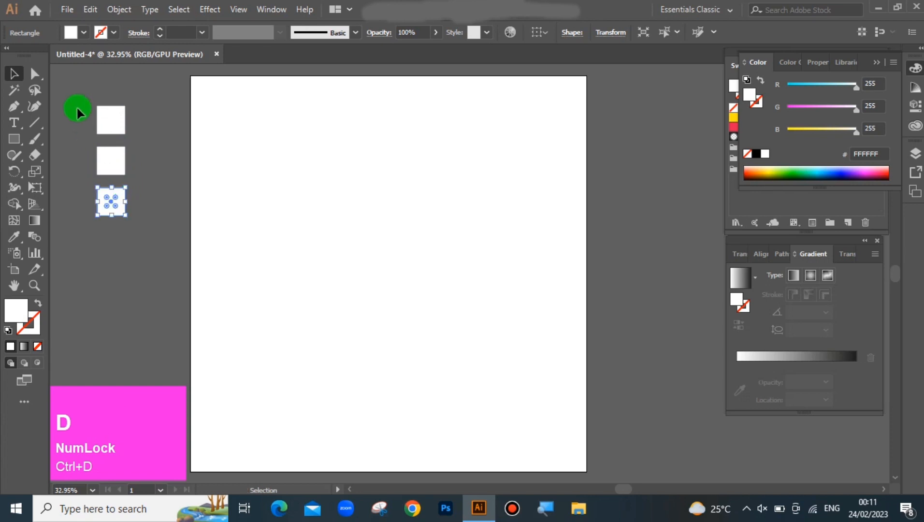
Align the three white squares along their left edges.
{"action": "left_click_drag", "start_coordinate": [76, 110], "coordinate": [126, 232]}
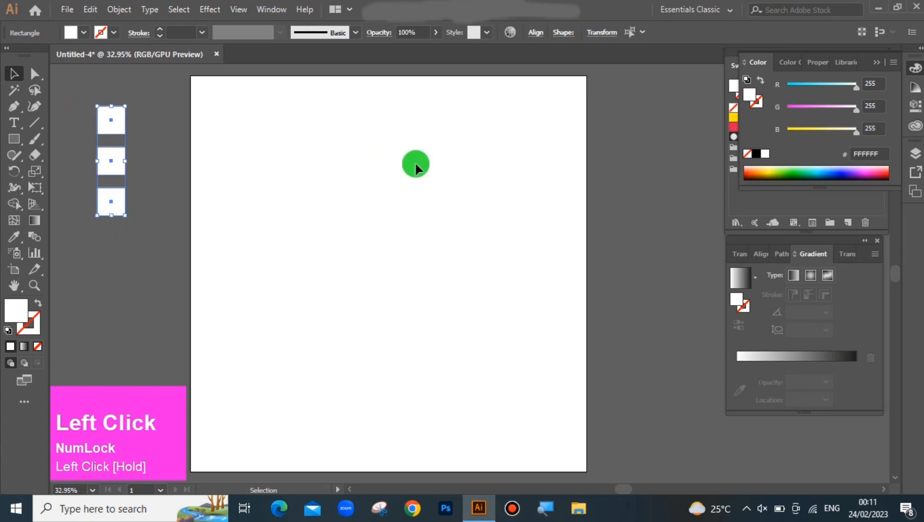
{"action": "left_click", "coordinate": [535, 33]}
{"action": "left_click", "coordinate": [397, 73]}
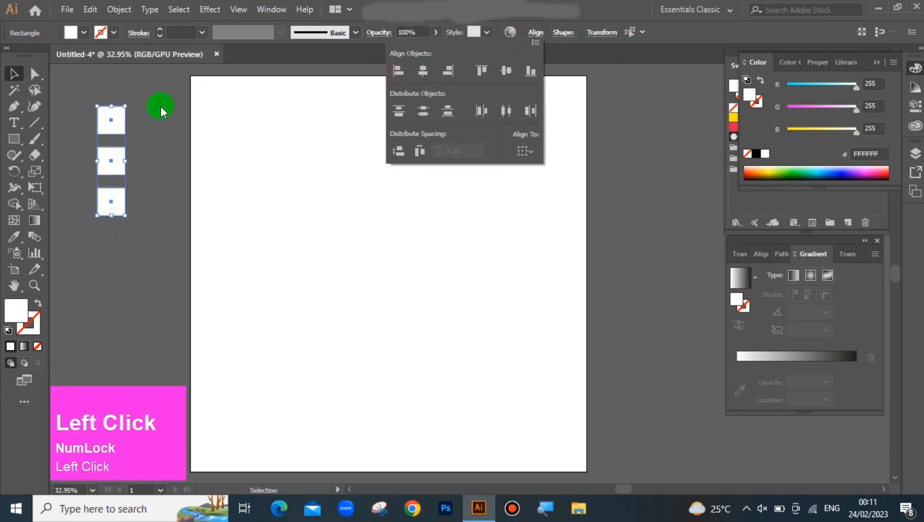
{"action": "left_click", "coordinate": [153, 108]}
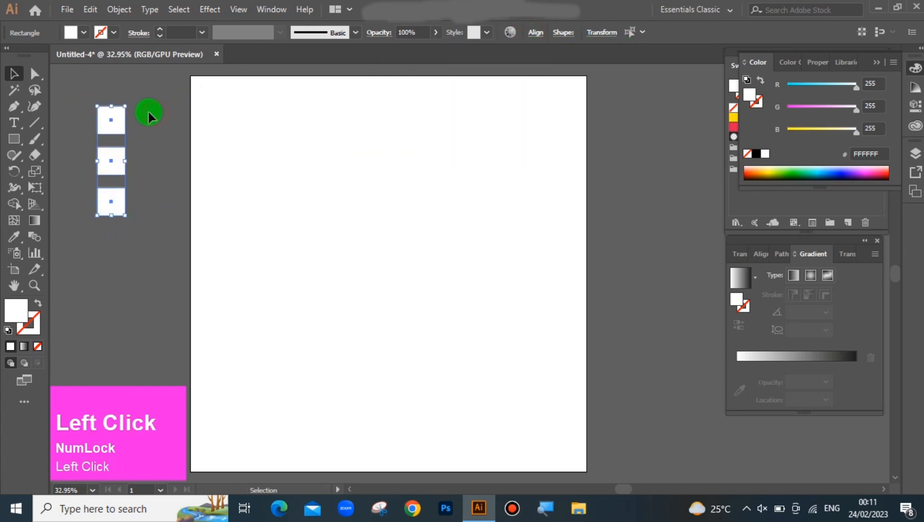
Fill the uppermost square with red FC0606.
{"action": "left_click", "coordinate": [112, 121]}
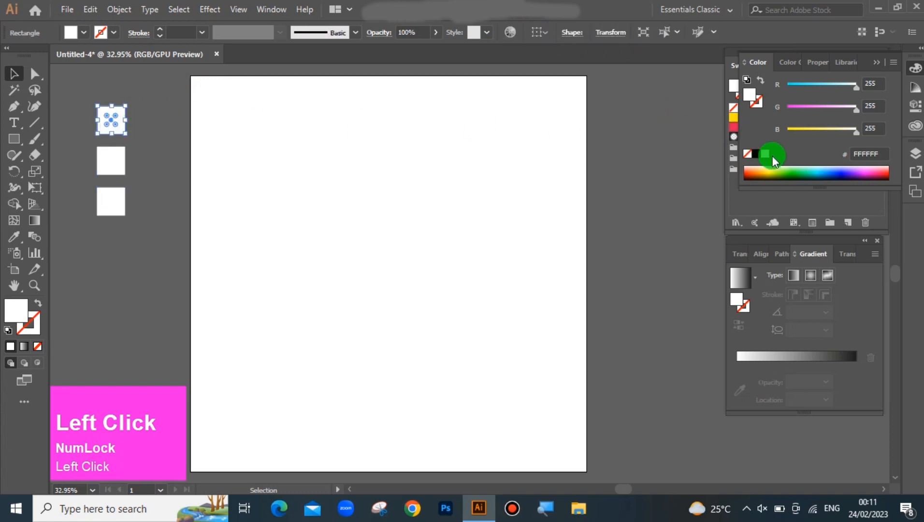
{"action": "left_click", "coordinate": [17, 312]}
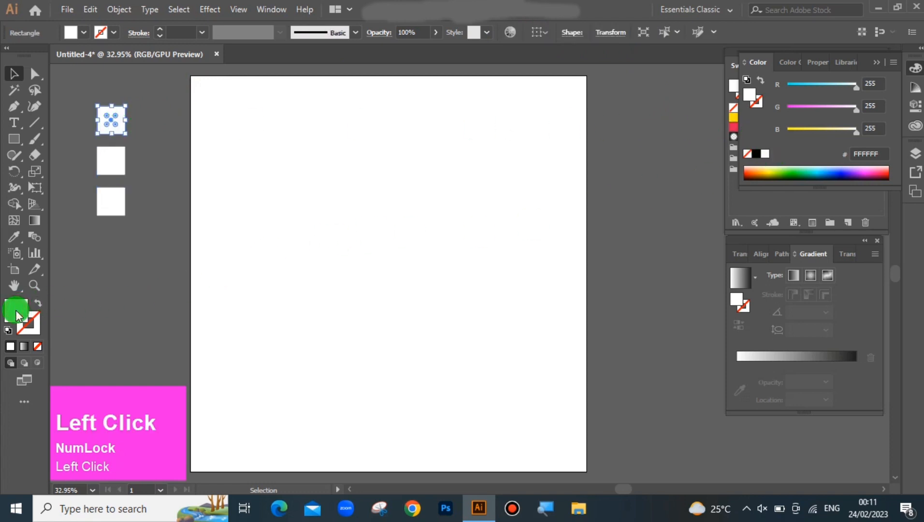
{"action": "double_click", "coordinate": [16, 314]}
{"action": "left_click_drag", "start_coordinate": [274, 301], "coordinate": [250, 285]}
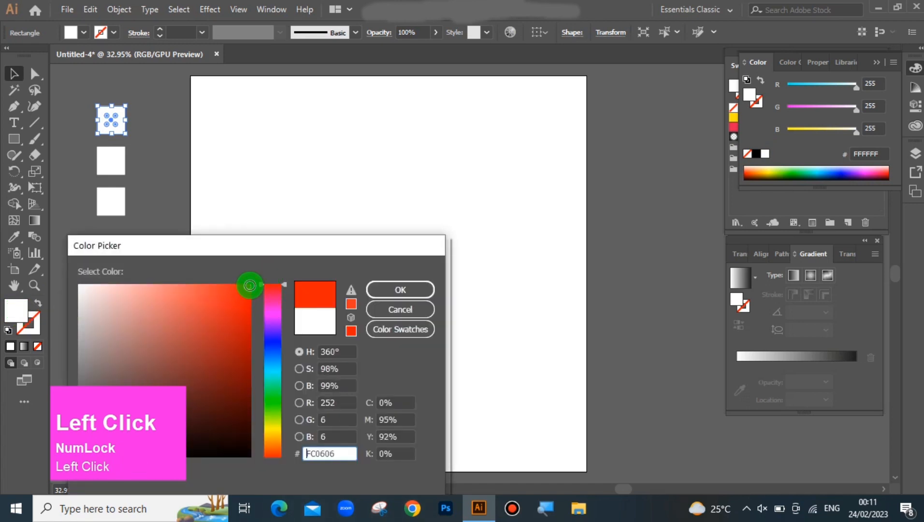
{"action": "left_click", "coordinate": [427, 290]}
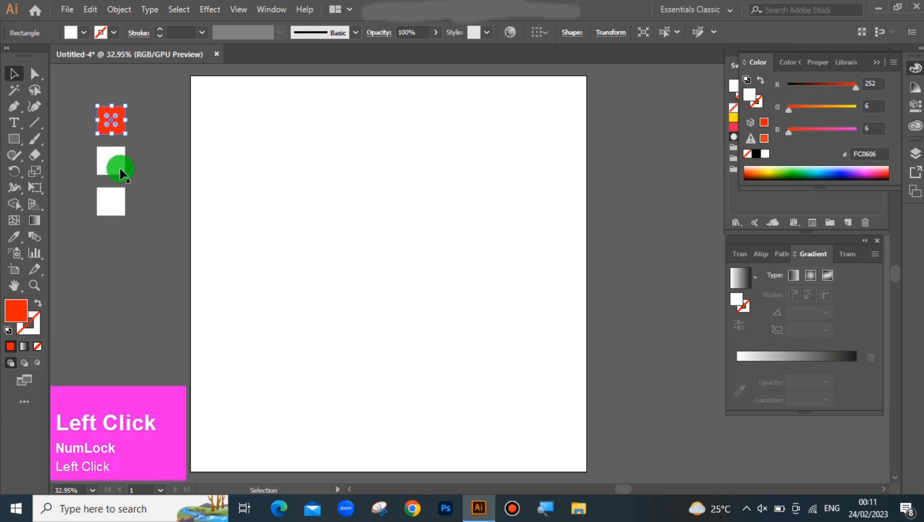
Fill the middle square with black 000000 and the lowest square with the grey swatch C=0 M=0 Y=0 K=70.
{"action": "left_click", "coordinate": [120, 173]}
{"action": "left_click", "coordinate": [760, 157]}
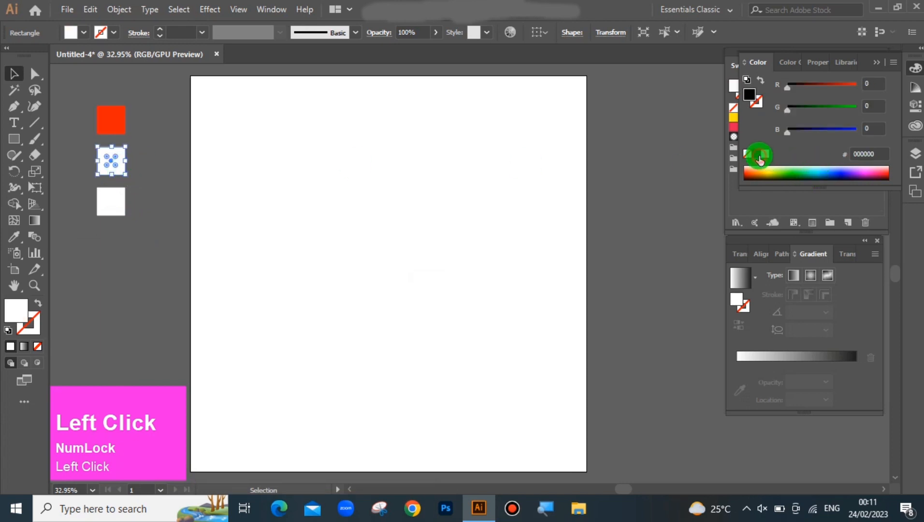
{"action": "left_click", "coordinate": [116, 204]}
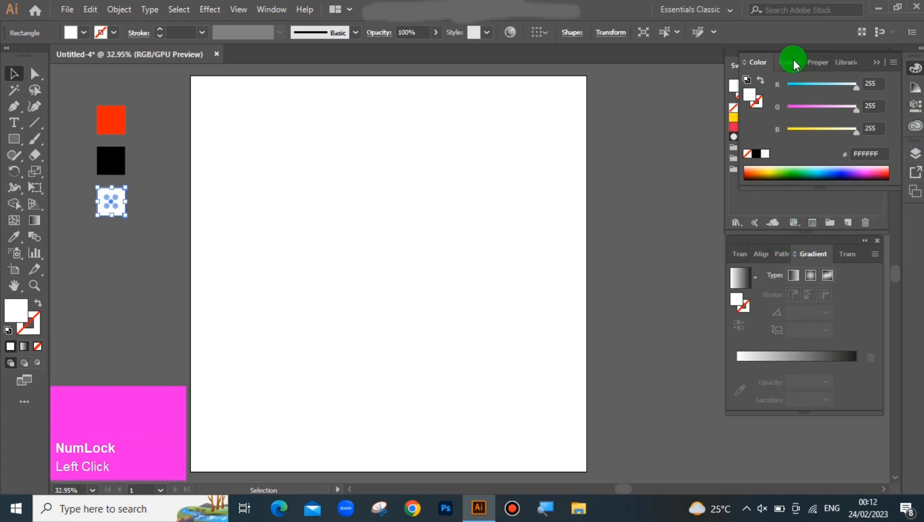
{"action": "left_click", "coordinate": [731, 67]}
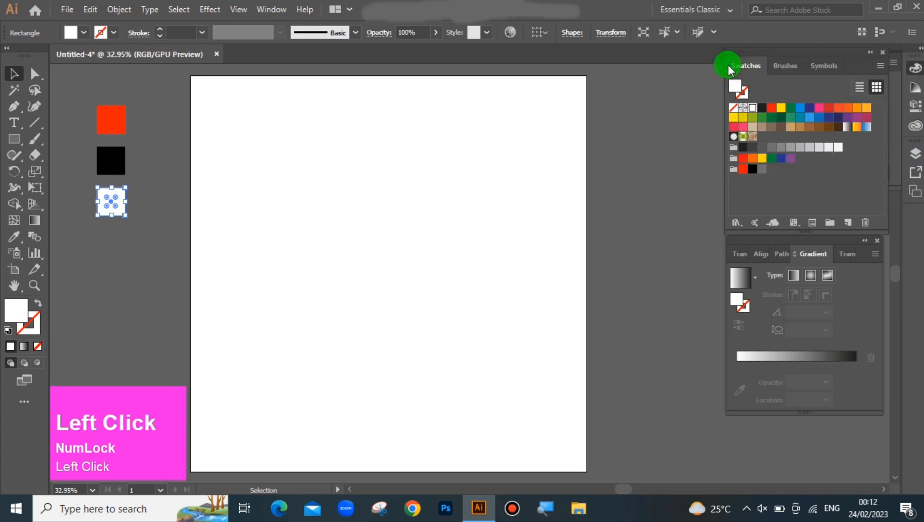
{"action": "left_click", "coordinate": [772, 148]}
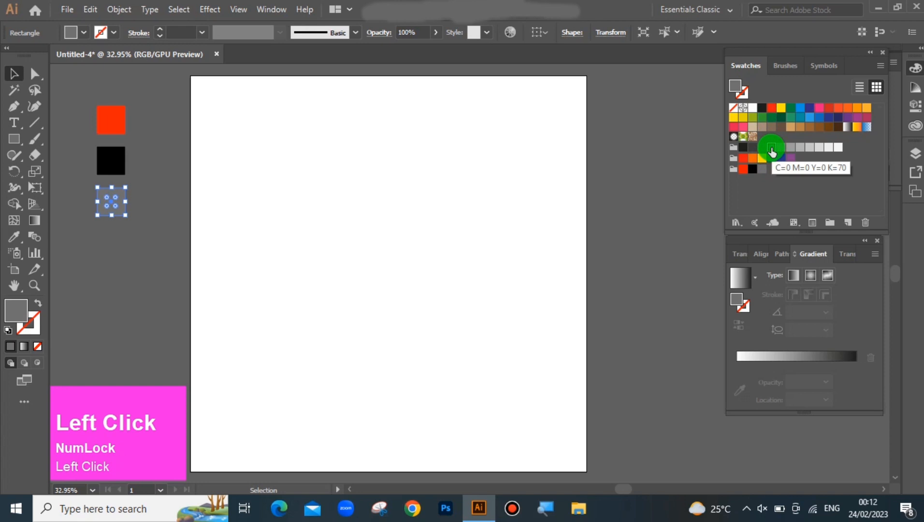
Create a color group named Color Group 2 from the red, black and grey squares, including swatches for tints.
{"action": "left_click", "coordinate": [149, 133]}
{"action": "left_click_drag", "start_coordinate": [108, 235], "coordinate": [107, 235]}
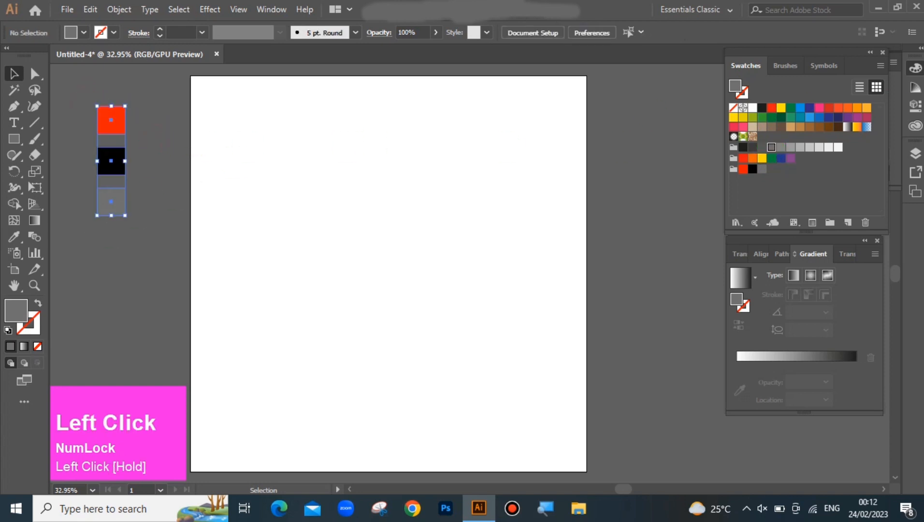
{"action": "left_click", "coordinate": [882, 65]}
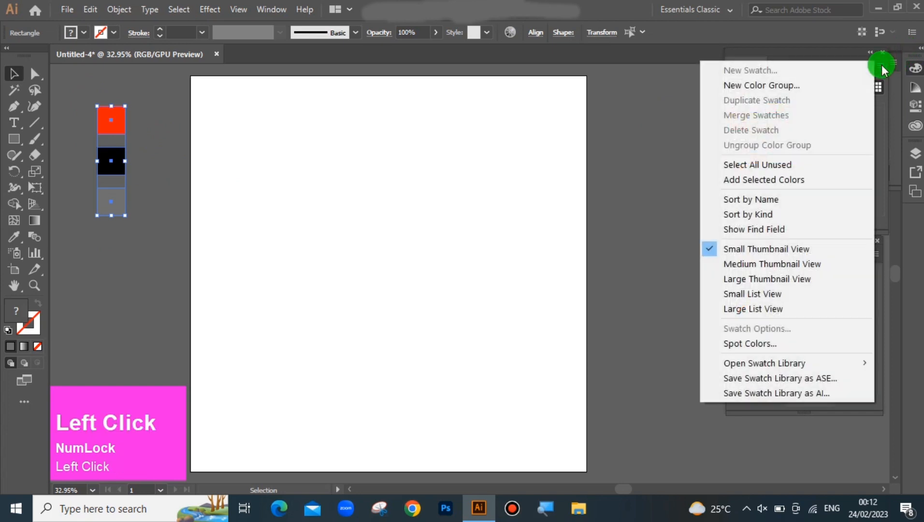
{"action": "left_click", "coordinate": [776, 84]}
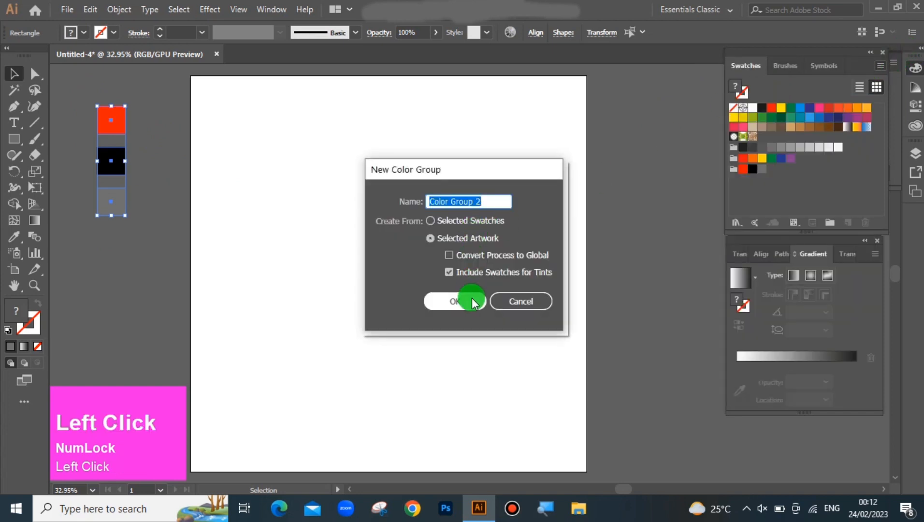
{"action": "left_click", "coordinate": [470, 301]}
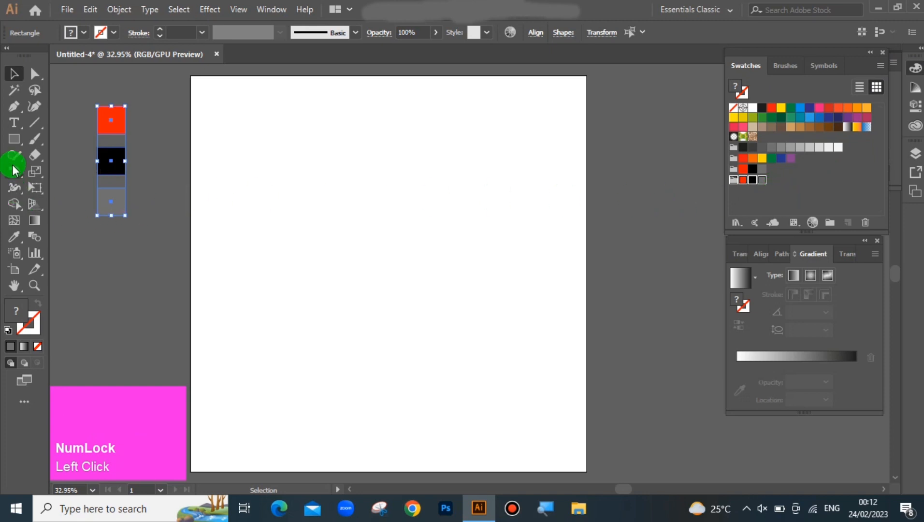
Start a star in the upper part of the artboard with Radius 1 set to 90 px.
{"action": "right_click", "coordinate": [13, 140]}
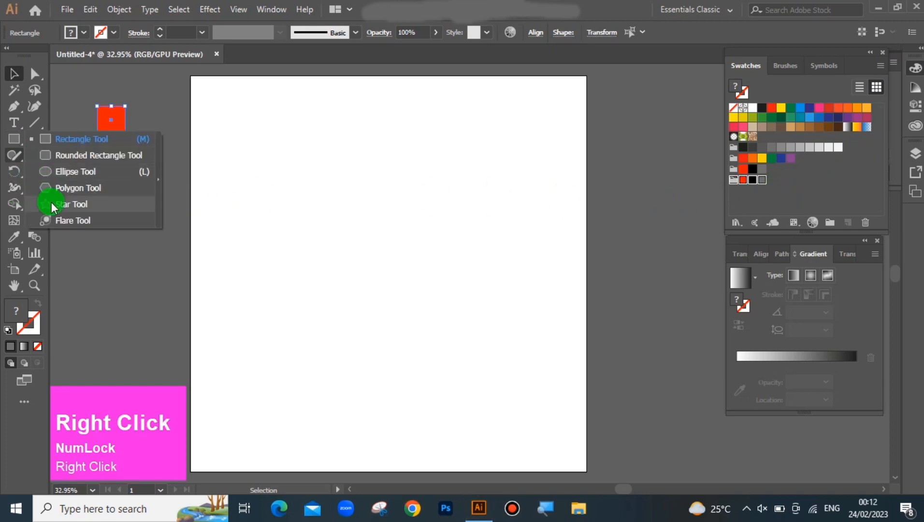
{"action": "left_click", "coordinate": [53, 206]}
{"action": "left_click", "coordinate": [338, 184]}
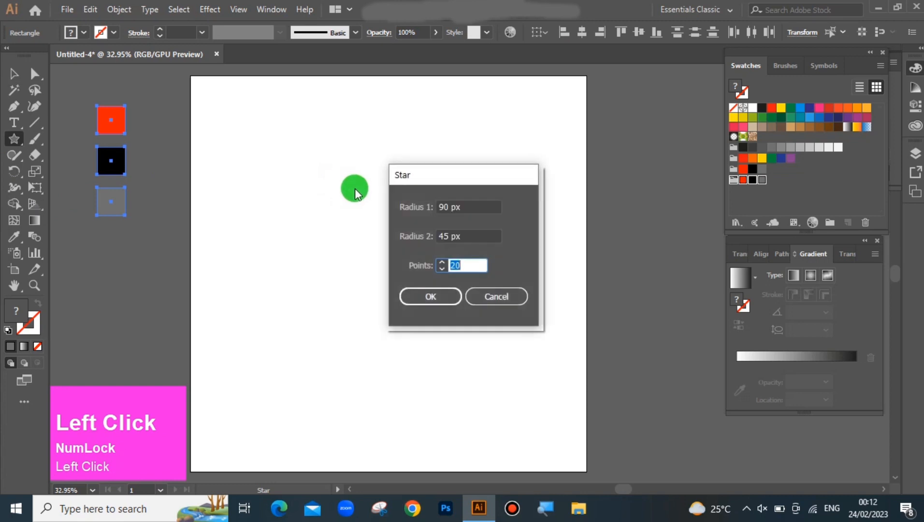
{"action": "left_click", "coordinate": [455, 203]}
{"action": "double_click", "coordinate": [440, 206]}
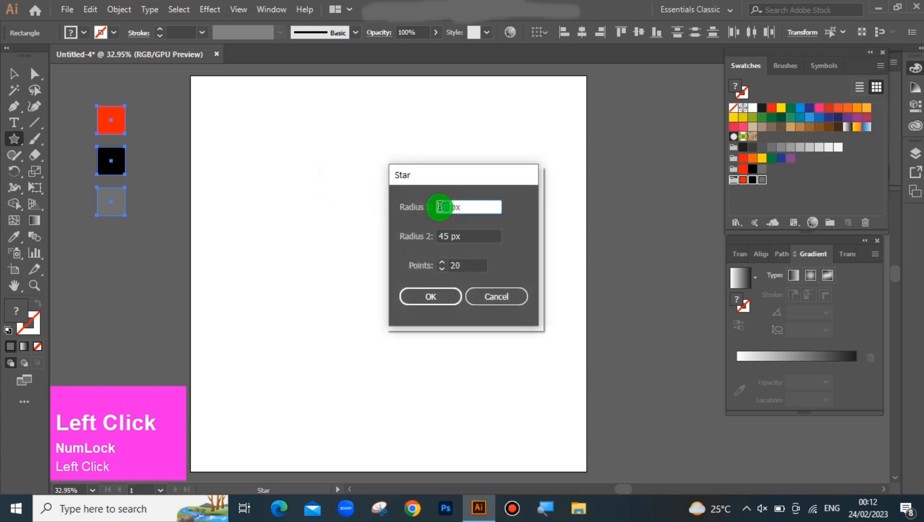
{"action": "key", "text": "BackSpace"}
{"action": "type", "text": "90"}
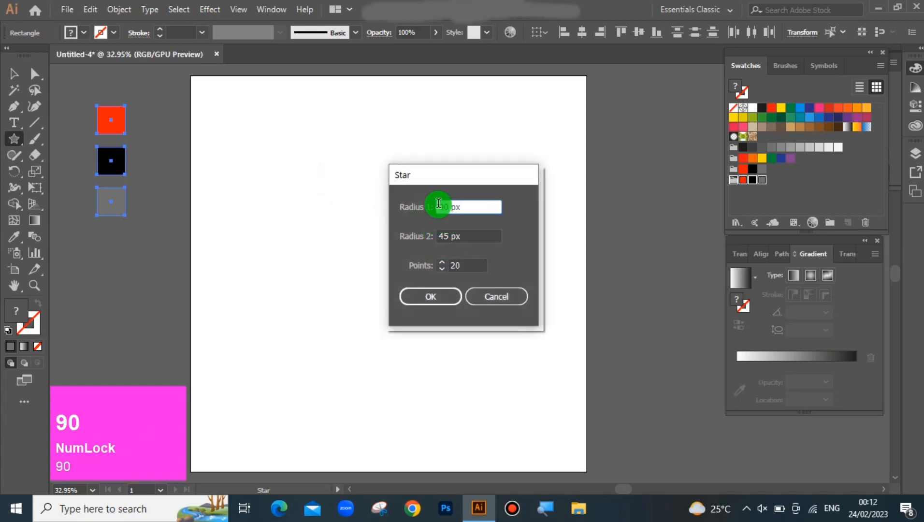
Set the star's Radius 2 to 45 px and its points to 20, and create it.
{"action": "left_click", "coordinate": [445, 237]}
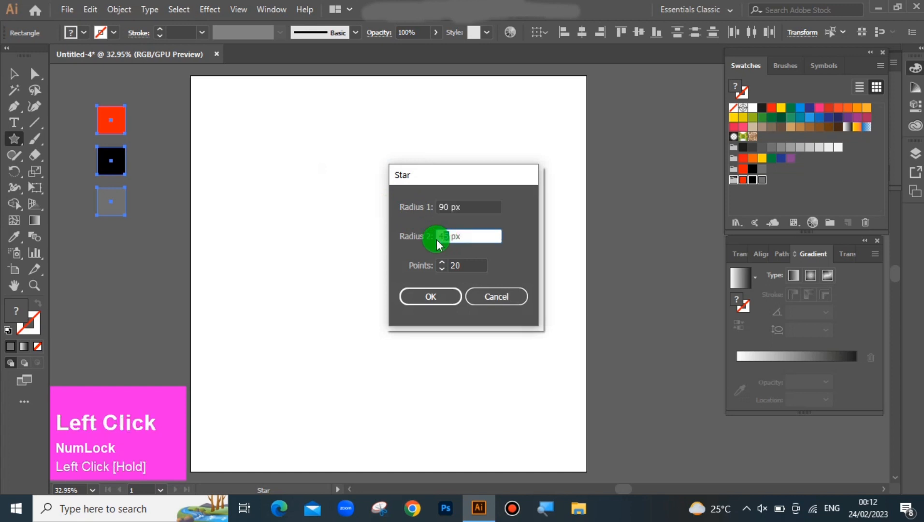
{"action": "left_click_drag", "start_coordinate": [447, 236], "coordinate": [441, 231]}
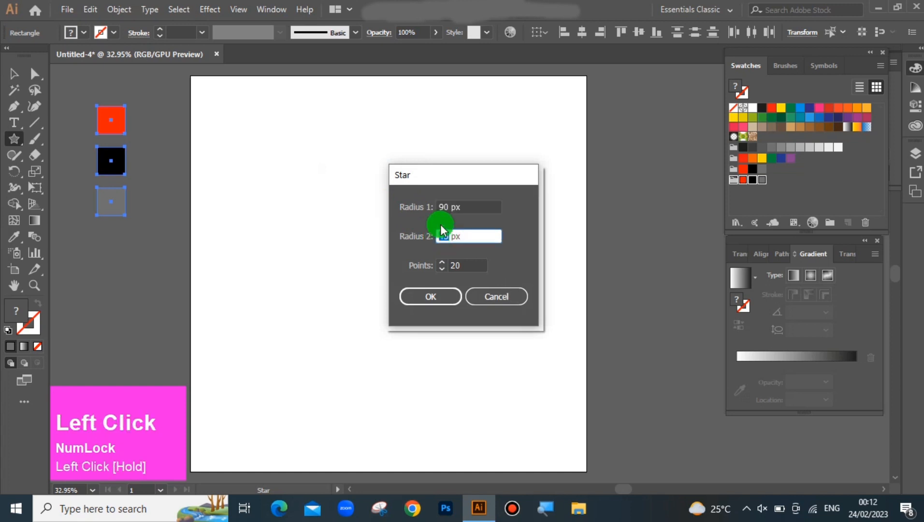
{"action": "key", "text": "BackSpace"}
{"action": "type", "text": "45"}
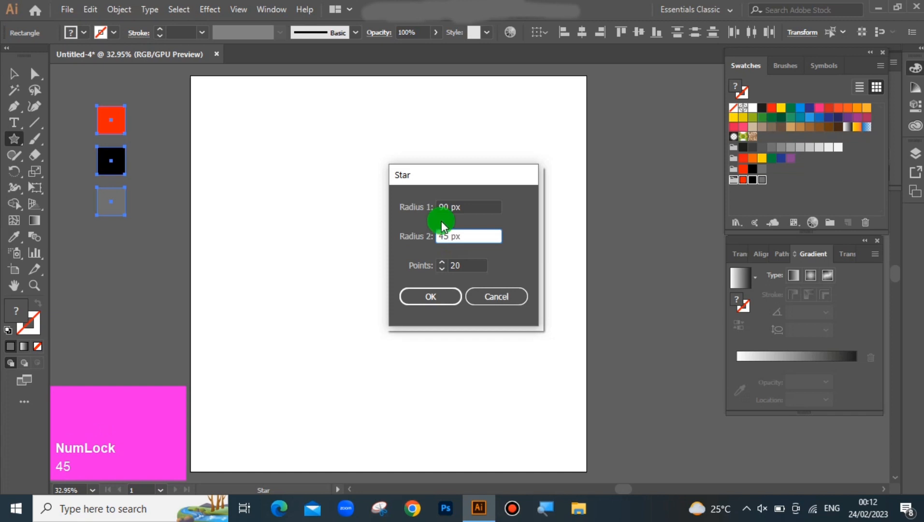
{"action": "left_click", "coordinate": [453, 265]}
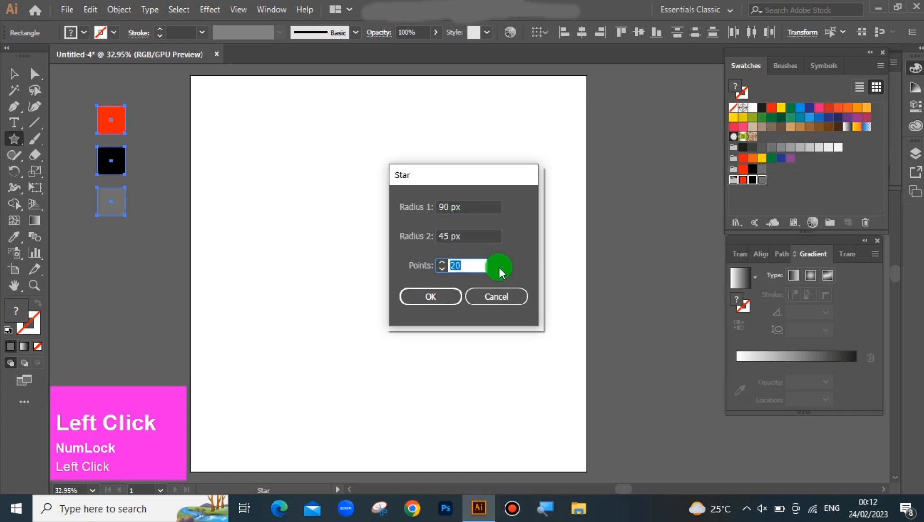
{"action": "key", "text": "BackSpace"}
{"action": "type", "text": "2"}
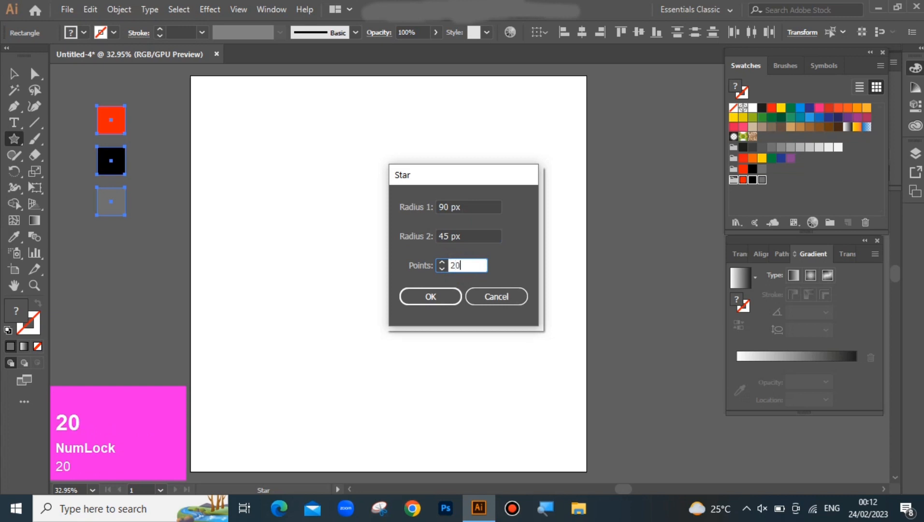
{"action": "type", "text": "0"}
{"action": "left_click", "coordinate": [430, 296]}
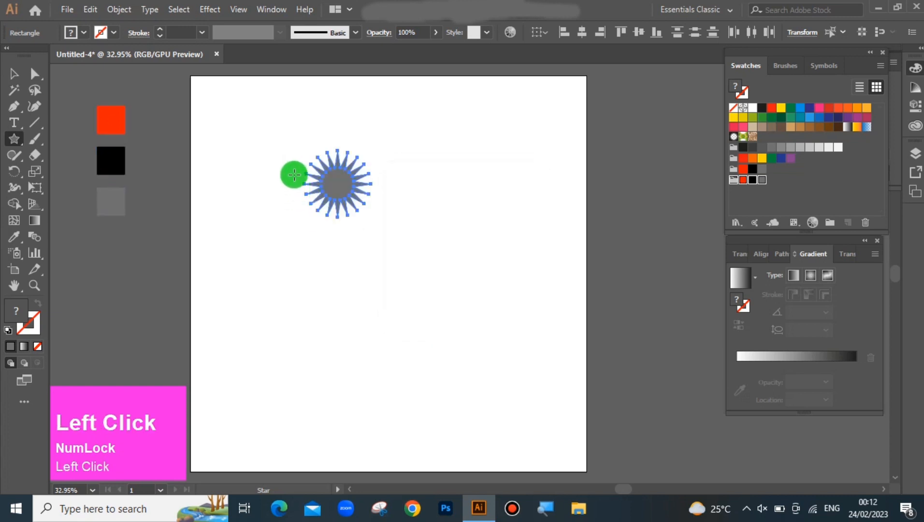
Fill the 20-point star with a linear white-to-black gradient and make the gradient editable.
{"action": "left_click", "coordinate": [14, 74]}
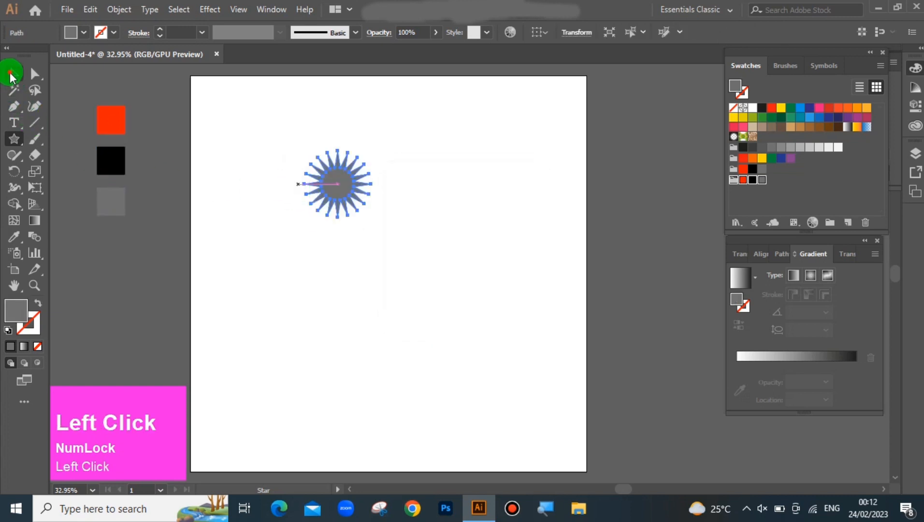
{"action": "left_click", "coordinate": [21, 347]}
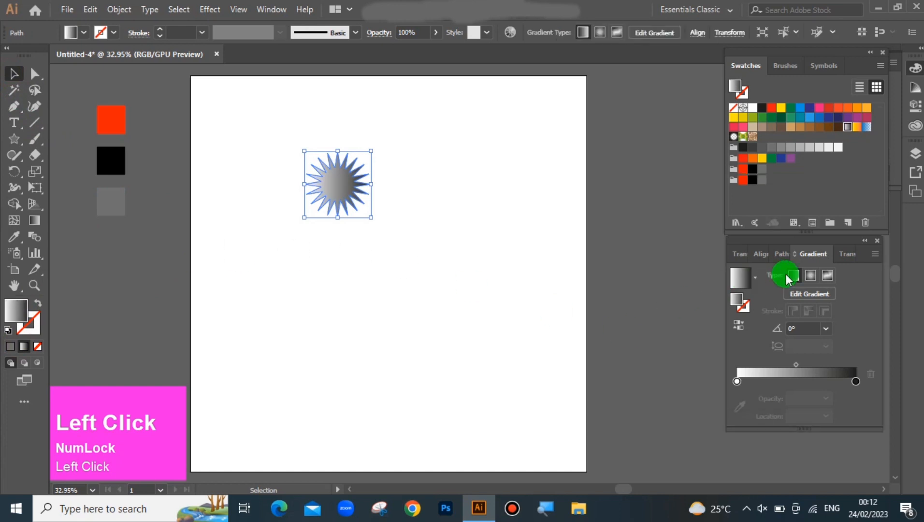
{"action": "left_click", "coordinate": [22, 347]}
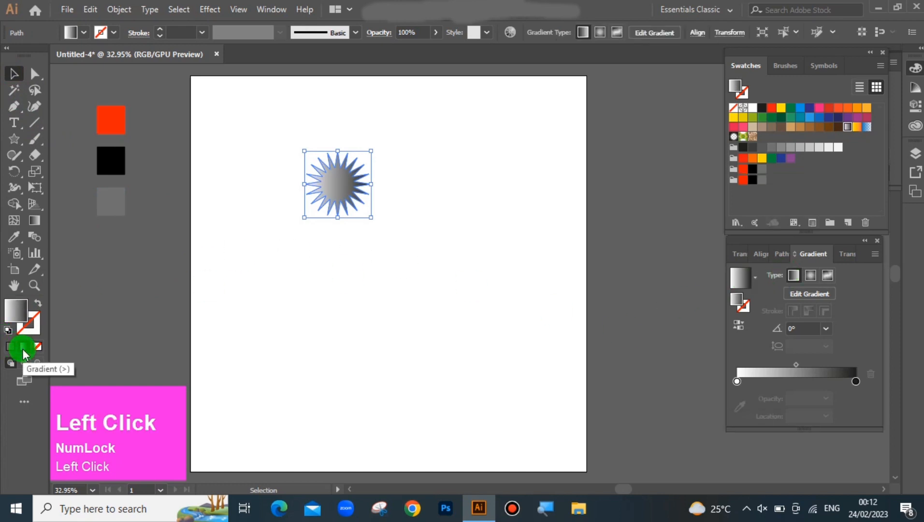
{"action": "left_click", "coordinate": [794, 276]}
{"action": "left_click", "coordinate": [795, 289]}
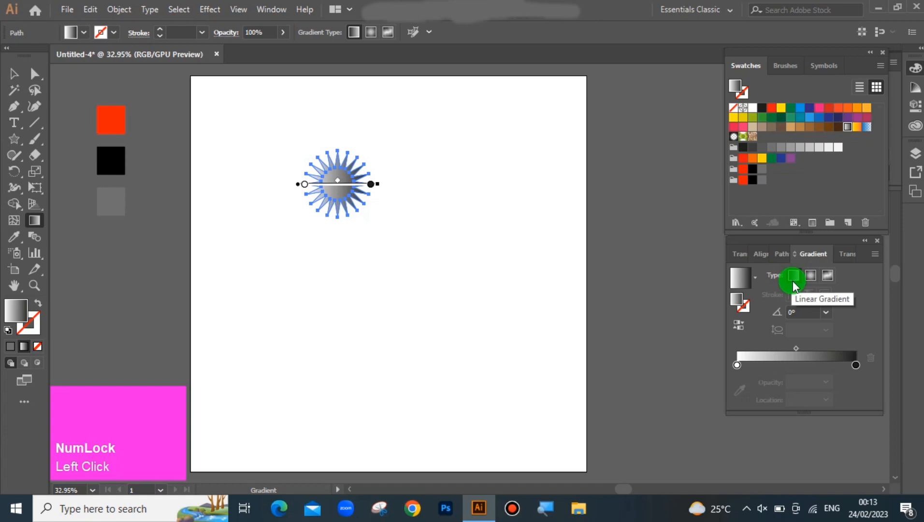
Recolor the star's linear gradient with a red start stop, an added black middle stop and a grey end stop.
{"action": "left_click", "coordinate": [737, 365]}
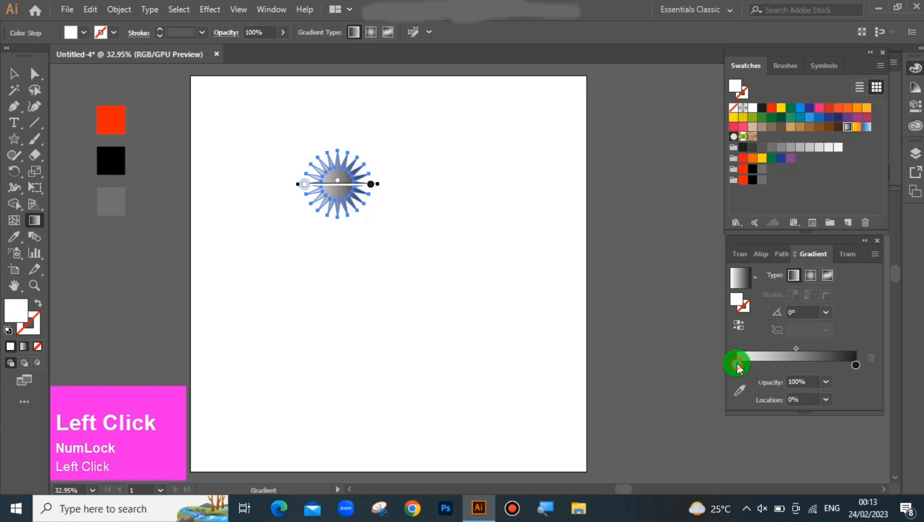
{"action": "double_click", "coordinate": [737, 365]}
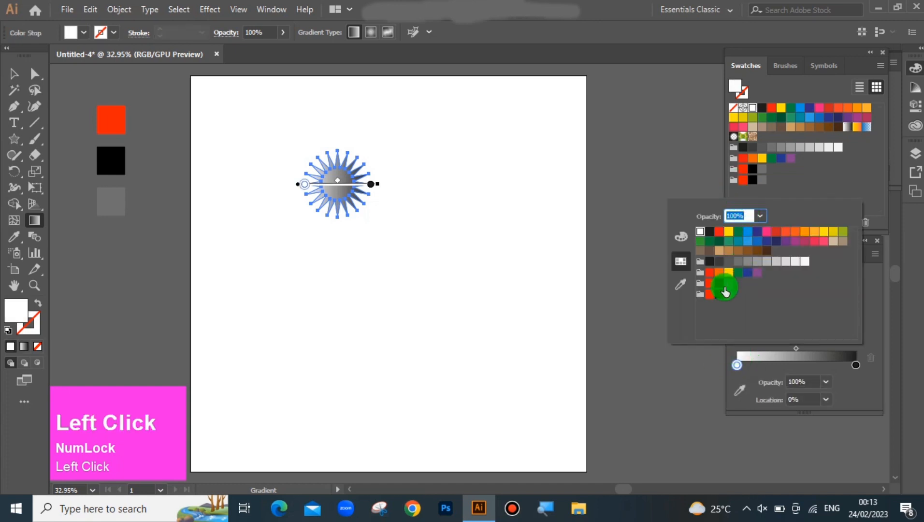
{"action": "left_click", "coordinate": [711, 294]}
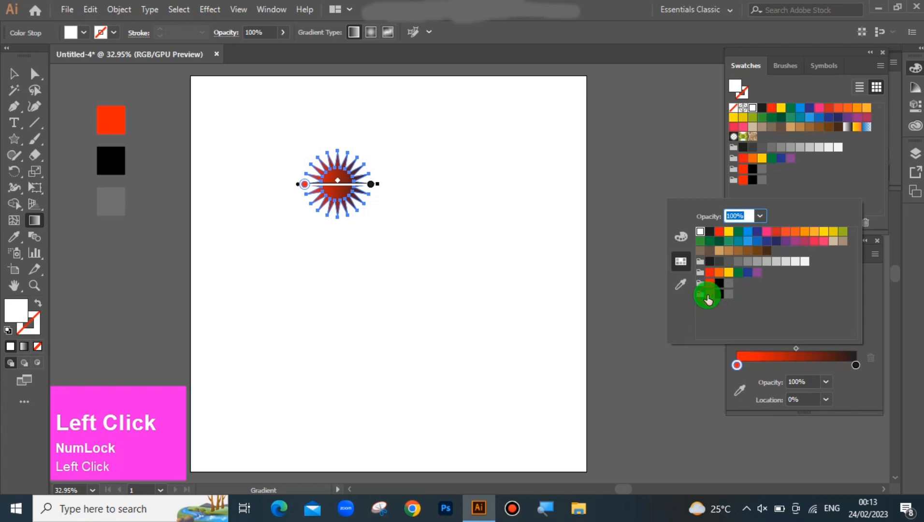
{"action": "left_click", "coordinate": [795, 366]}
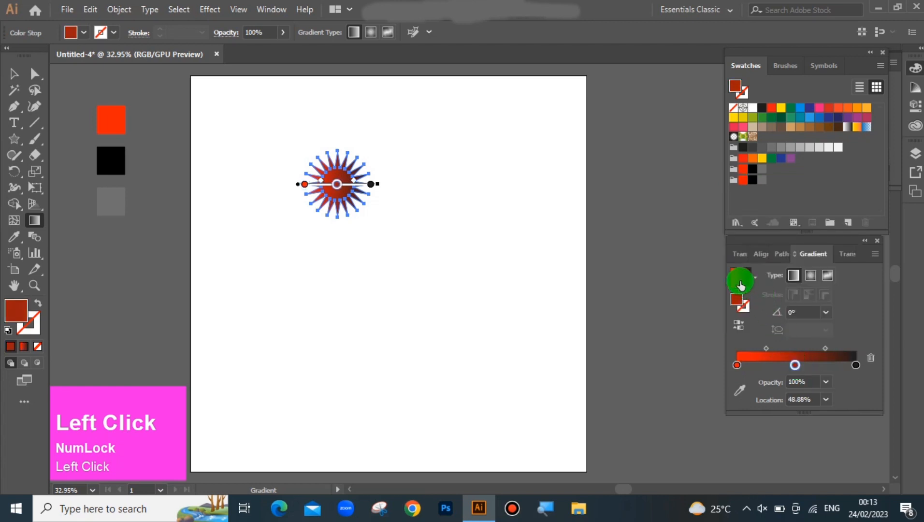
{"action": "left_click", "coordinate": [750, 181]}
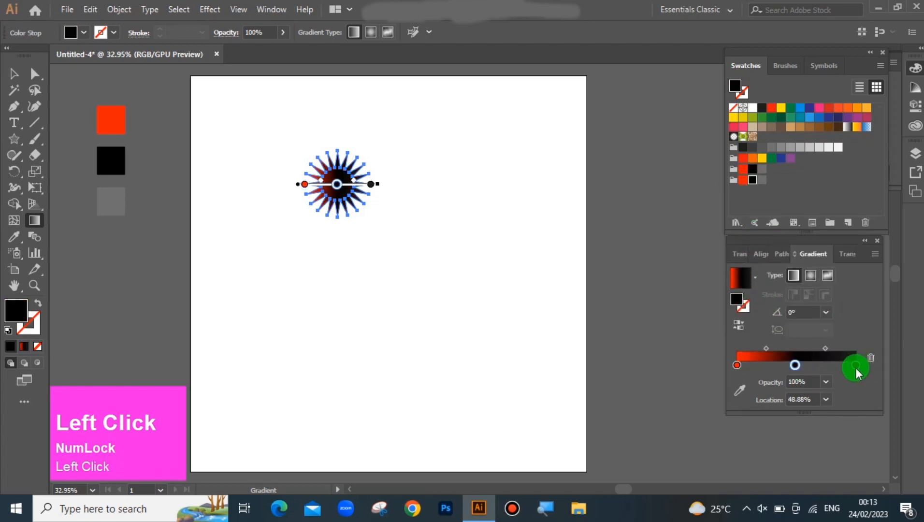
{"action": "left_click", "coordinate": [762, 181]}
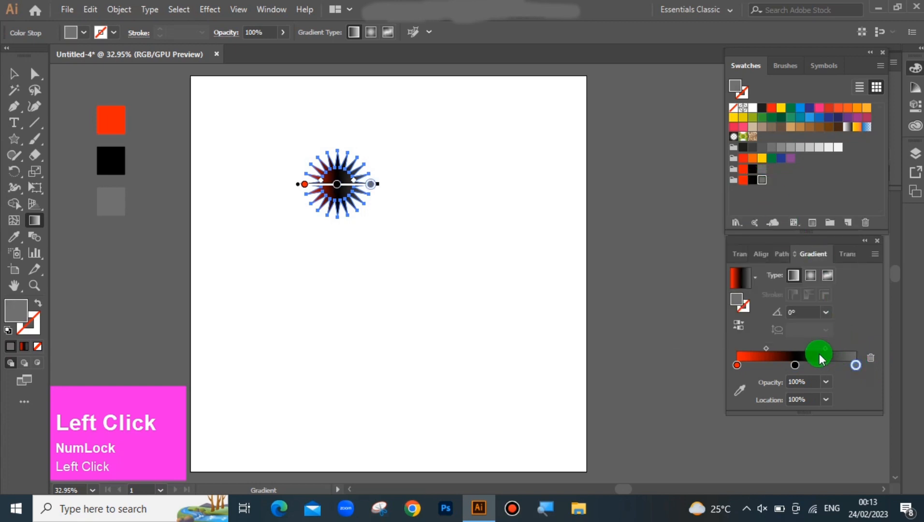
Shift the black-to-grey gradient midpoint to 62.02% and move the black middle stop to 51.68%.
{"action": "left_click_drag", "start_coordinate": [826, 348], "coordinate": [832, 348]}
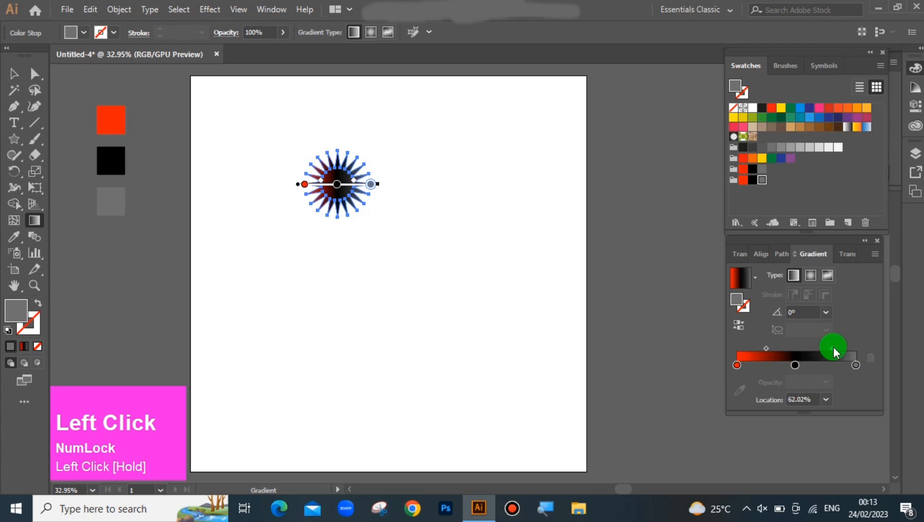
{"action": "left_click", "coordinate": [765, 356]}
{"action": "left_click_drag", "start_coordinate": [767, 348], "coordinate": [800, 366]}
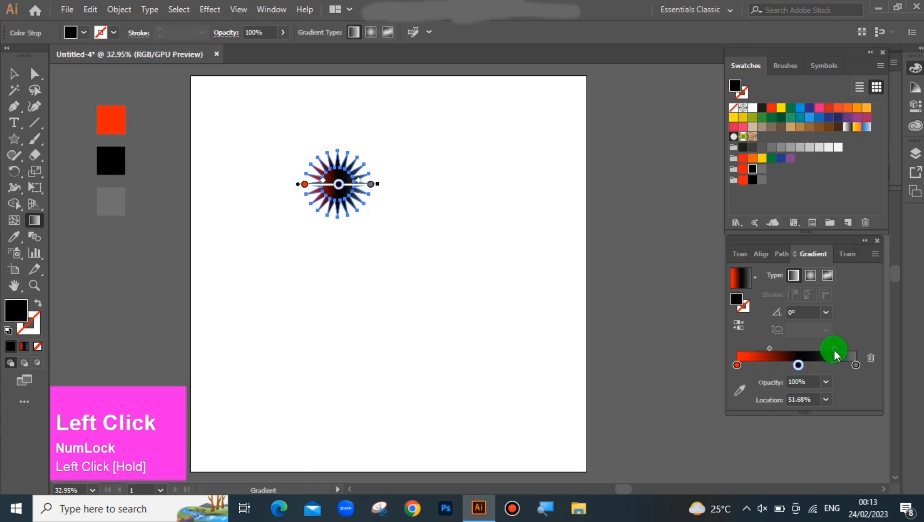
Enlarge the star proportionally to about one and a half times its size and place it in the artboard's upper-left area.
{"action": "left_click", "coordinate": [13, 74]}
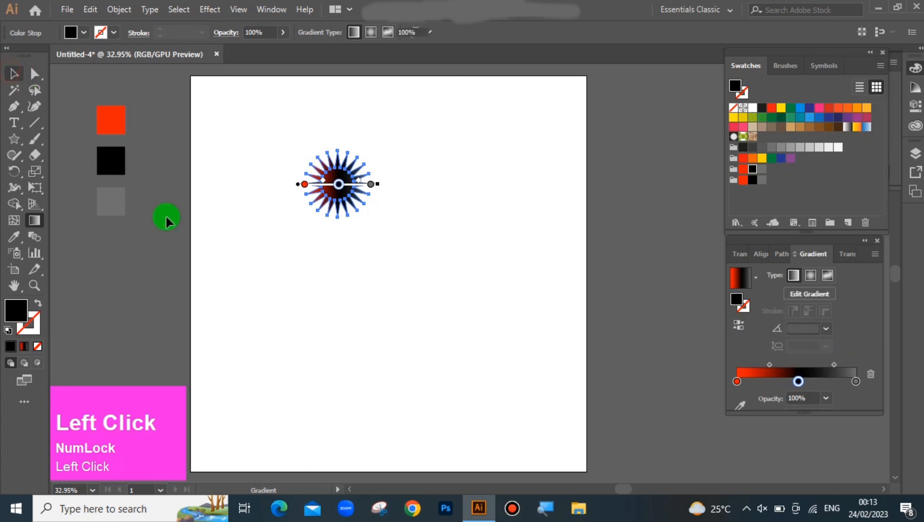
{"action": "left_click", "coordinate": [196, 232]}
{"action": "left_click_drag", "start_coordinate": [325, 196], "coordinate": [295, 214]}
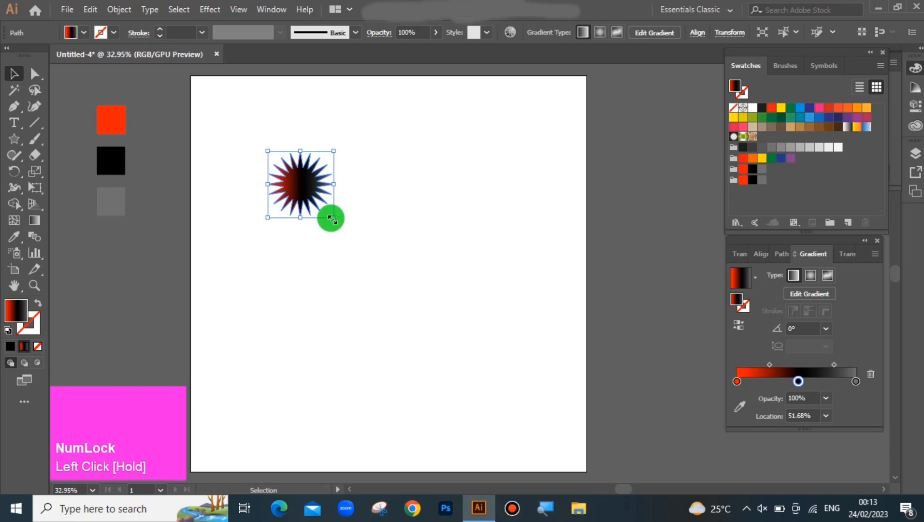
{"action": "left_click_drag", "start_coordinate": [332, 222], "coordinate": [370, 254]}
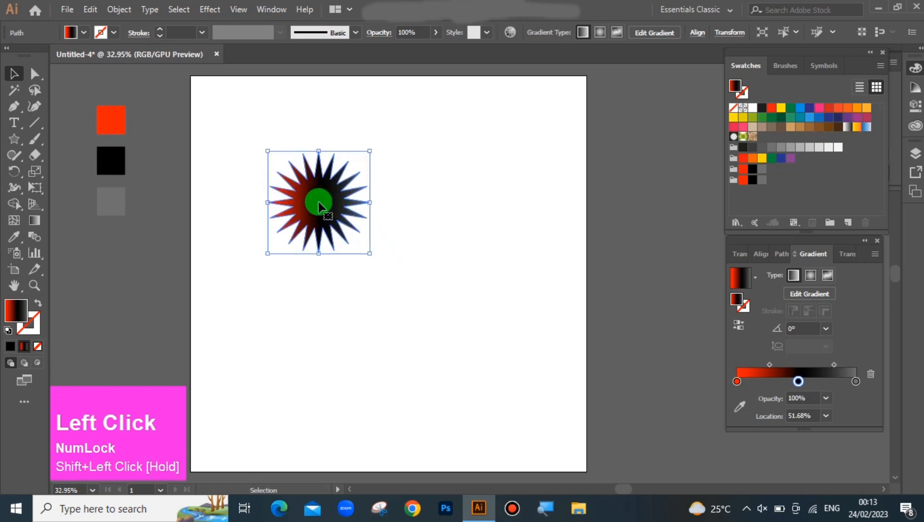
{"action": "left_click_drag", "start_coordinate": [318, 207], "coordinate": [279, 203]}
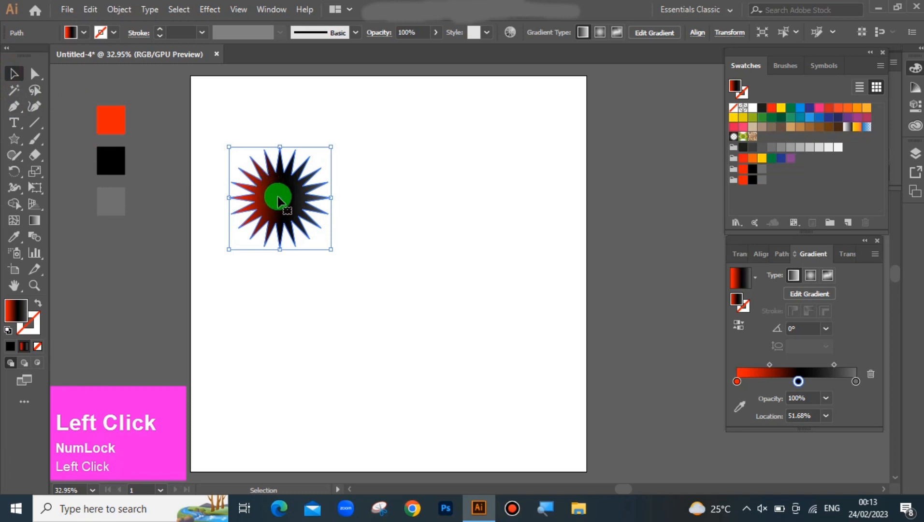
Duplicate the star to the right side of the artboard and align both stars by their vertical centers.
{"action": "left_click_drag", "start_coordinate": [278, 198], "coordinate": [495, 199]}
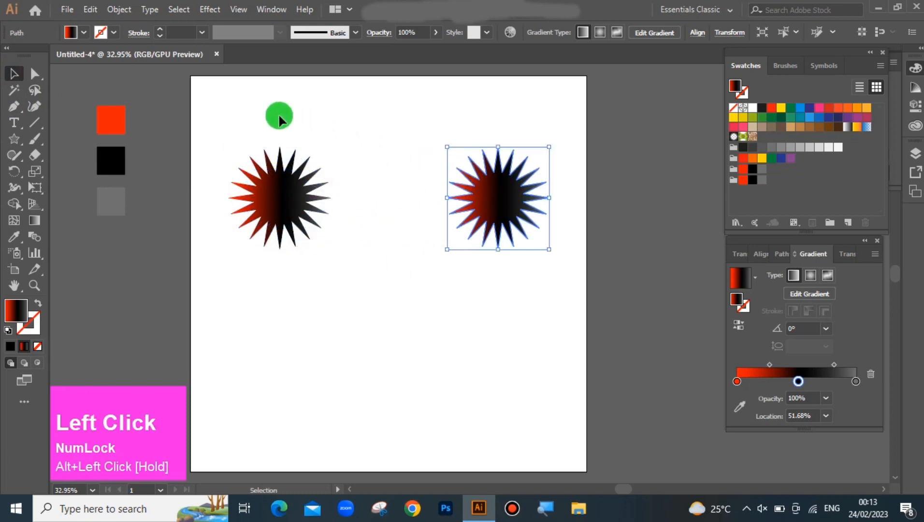
{"action": "left_click_drag", "start_coordinate": [263, 115], "coordinate": [460, 250]}
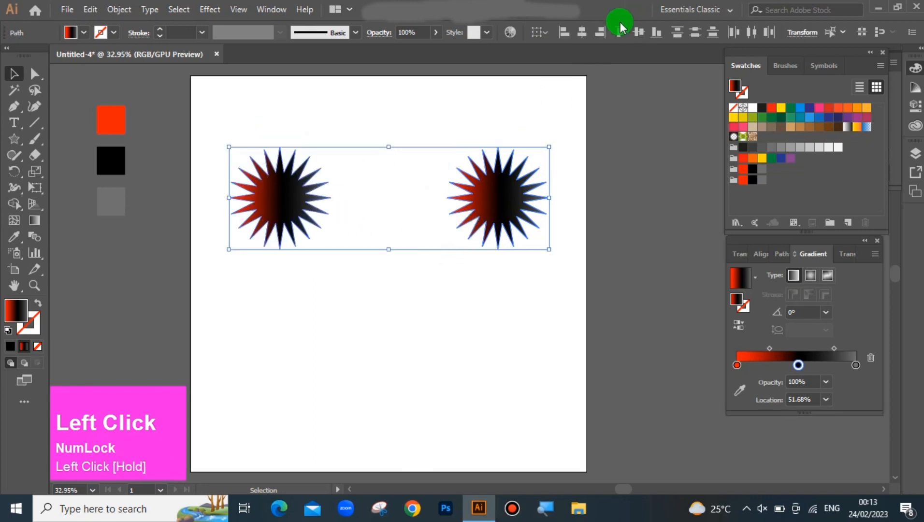
{"action": "left_click", "coordinate": [637, 33]}
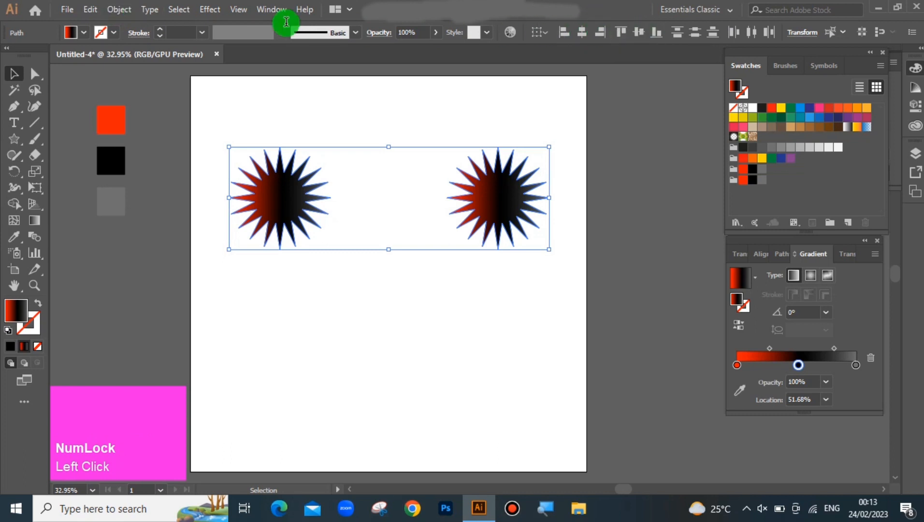
Set the blend options for the two stars to Specified Distance spacing of 1 px.
{"action": "left_click", "coordinate": [113, 12]}
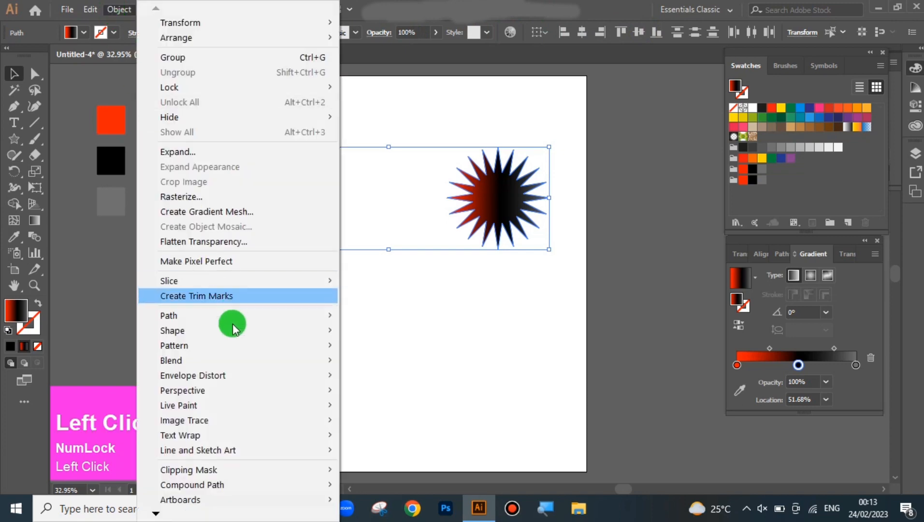
{"action": "mouse_move", "coordinate": [237, 362]}
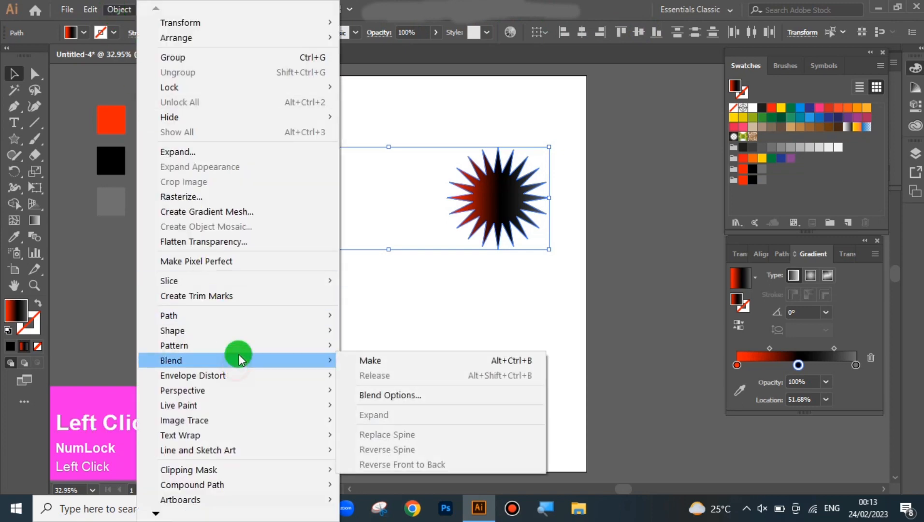
{"action": "left_click", "coordinate": [374, 397]}
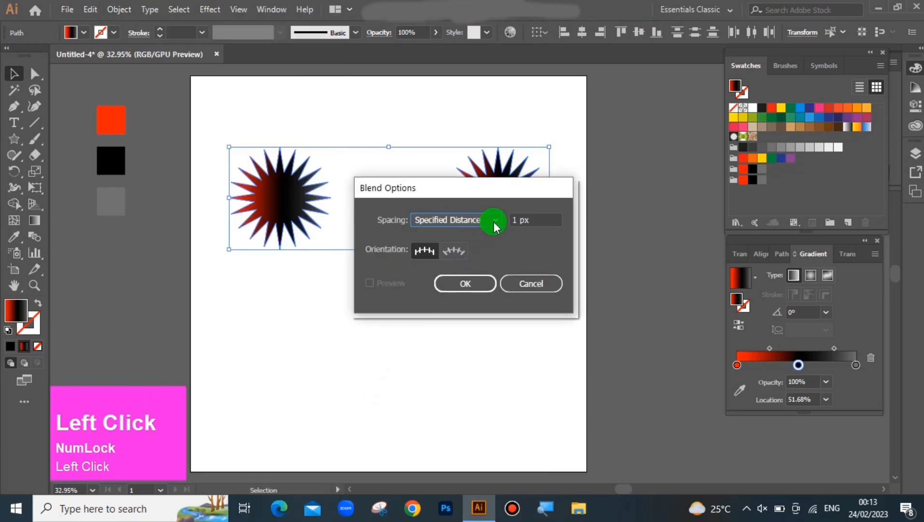
{"action": "left_click", "coordinate": [494, 222]}
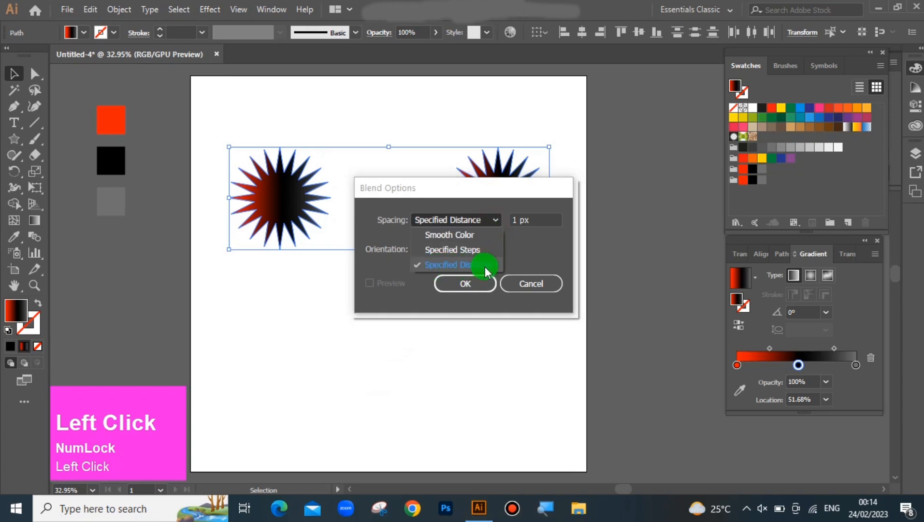
{"action": "left_click", "coordinate": [510, 223]}
{"action": "left_click", "coordinate": [517, 218]}
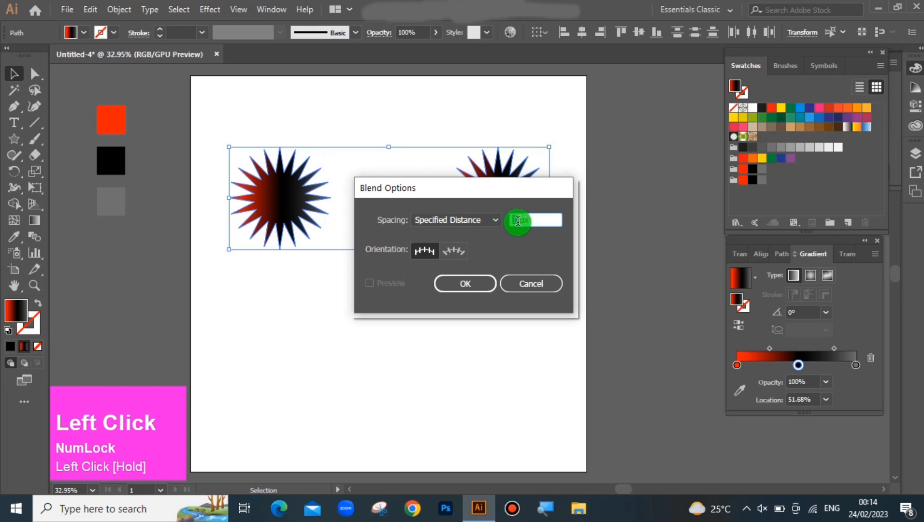
{"action": "key", "text": "BackSpace"}
{"action": "type", "text": "1"}
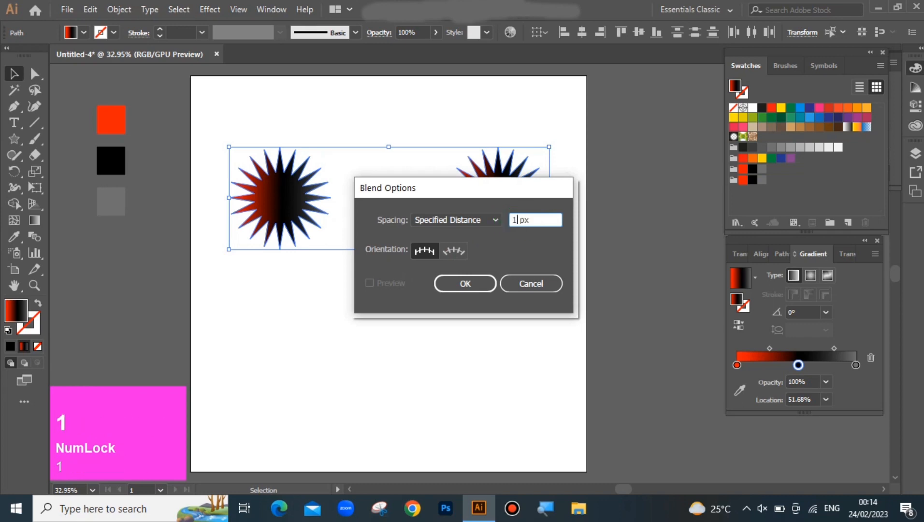
{"action": "left_click", "coordinate": [471, 284]}
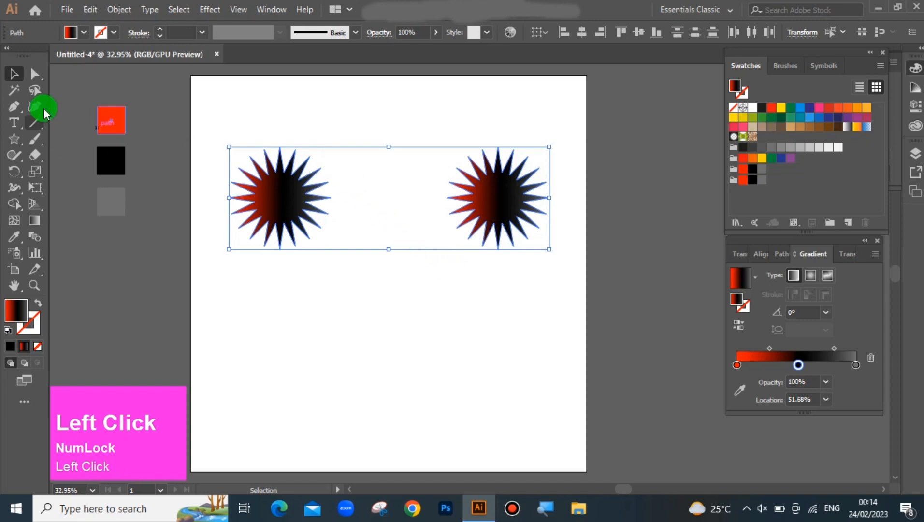
Make a blend between the two stars and move it off the artboard beyond its lower-right corner.
{"action": "left_click", "coordinate": [119, 10]}
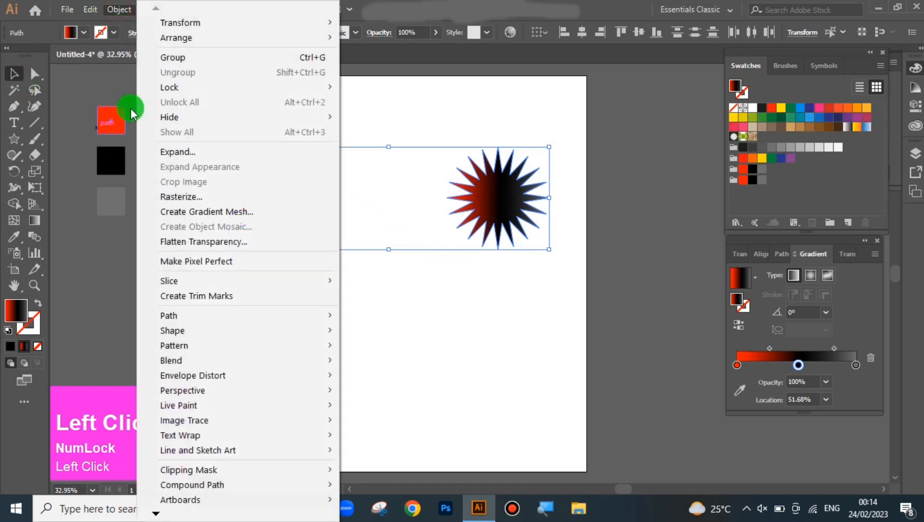
{"action": "mouse_move", "coordinate": [332, 363]}
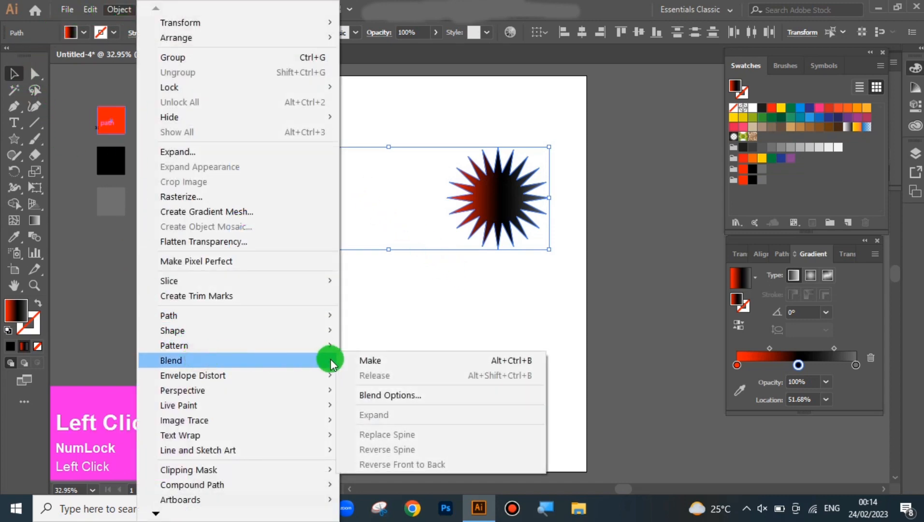
{"action": "left_click", "coordinate": [360, 361]}
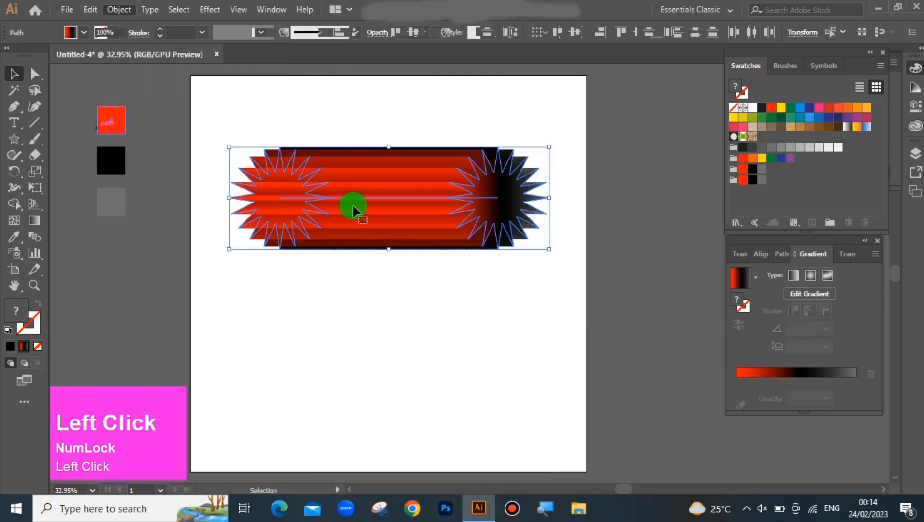
{"action": "left_click_drag", "start_coordinate": [377, 208], "coordinate": [727, 441]}
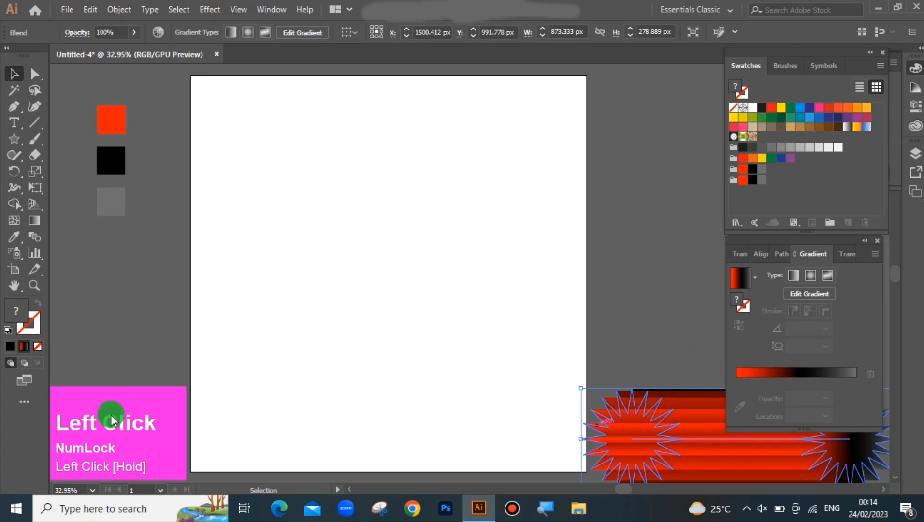
{"action": "left_click", "coordinate": [30, 143]}
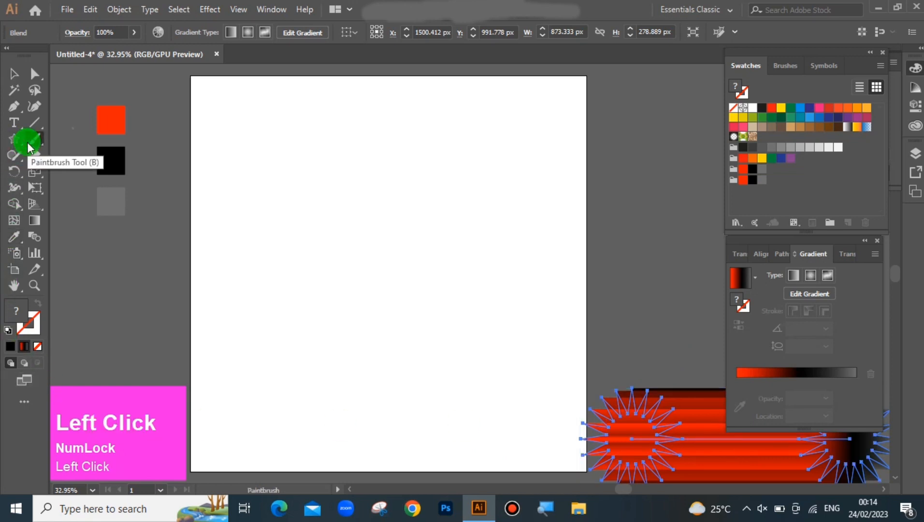
{"action": "left_click", "coordinate": [10, 346]}
{"action": "key", "text": "ctrl+z"}
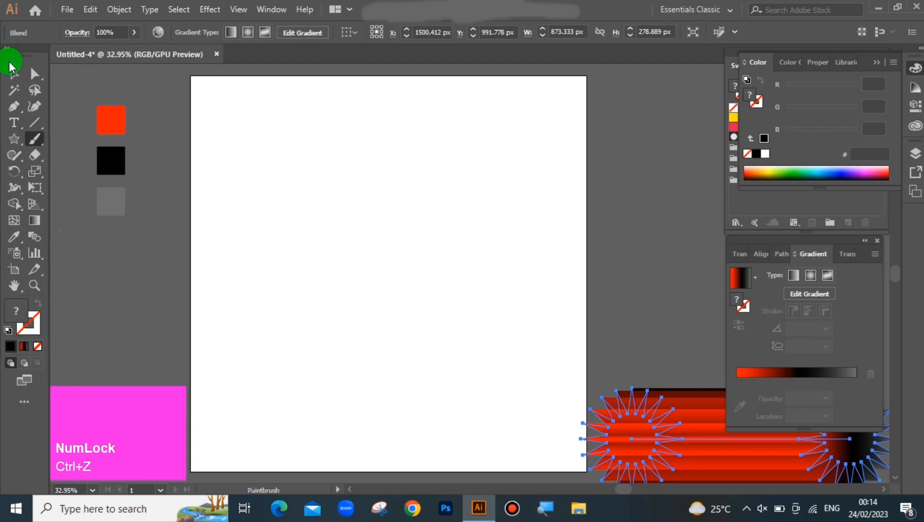
With nothing selected, paint a solid black Paintbrush stroke with three loops rising from the artboard's lower-left edge to its upper right.
{"action": "left_click", "coordinate": [13, 73]}
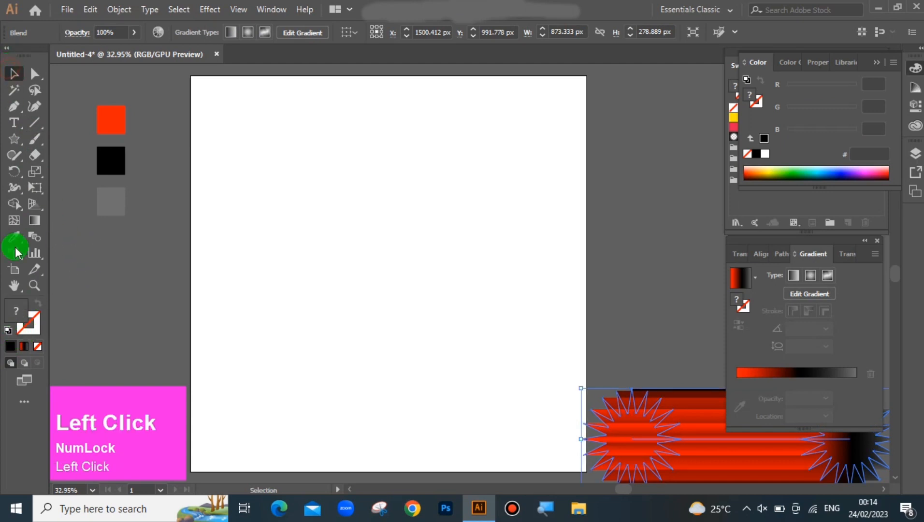
{"action": "left_click", "coordinate": [34, 139]}
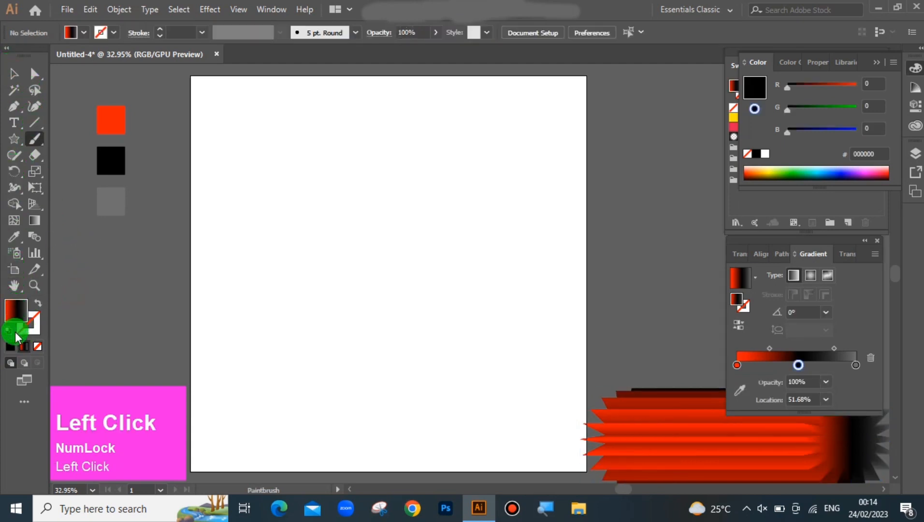
{"action": "left_click", "coordinate": [9, 347]}
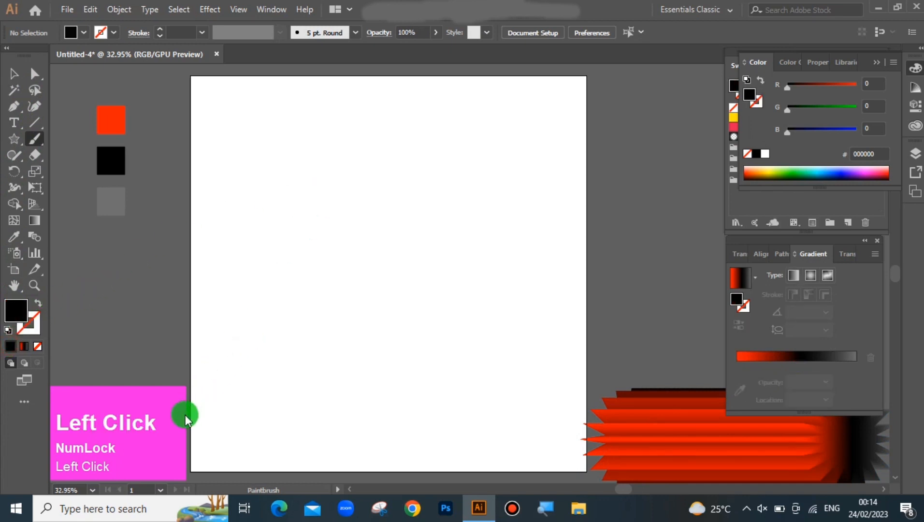
{"action": "mouse_move", "coordinate": [192, 420]}
{"action": "left_mouse_down"}
{"action": "mouse_move", "coordinate": [284, 410]}
{"action": "mouse_move", "coordinate": [305, 372]}
{"action": "mouse_move", "coordinate": [303, 340]}
{"action": "mouse_move", "coordinate": [283, 330]}
{"action": "mouse_move", "coordinate": [251, 339]}
{"action": "mouse_move", "coordinate": [243, 370]}
{"action": "mouse_move", "coordinate": [258, 393]}
{"action": "mouse_move", "coordinate": [286, 401]}
{"action": "mouse_move", "coordinate": [319, 399]}
{"action": "mouse_move", "coordinate": [405, 341]}
{"action": "mouse_move", "coordinate": [404, 278]}
{"action": "mouse_move", "coordinate": [386, 262]}
{"action": "mouse_move", "coordinate": [353, 272]}
{"action": "mouse_move", "coordinate": [343, 301]}
{"action": "mouse_move", "coordinate": [390, 346]}
{"action": "mouse_move", "coordinate": [416, 341]}
{"action": "mouse_move", "coordinate": [487, 274]}
{"action": "mouse_move", "coordinate": [511, 230]}
{"action": "mouse_move", "coordinate": [502, 197]}
{"action": "mouse_move", "coordinate": [476, 176]}
{"action": "mouse_move", "coordinate": [443, 182]}
{"action": "mouse_move", "coordinate": [425, 209]}
{"action": "mouse_move", "coordinate": [469, 261]}
{"action": "mouse_move", "coordinate": [504, 254]}
{"action": "mouse_move", "coordinate": [571, 175]}
{"action": "left_mouse_up"}
{"action": "left_click_drag", "start_coordinate": [564, 181], "coordinate": [572, 172]}
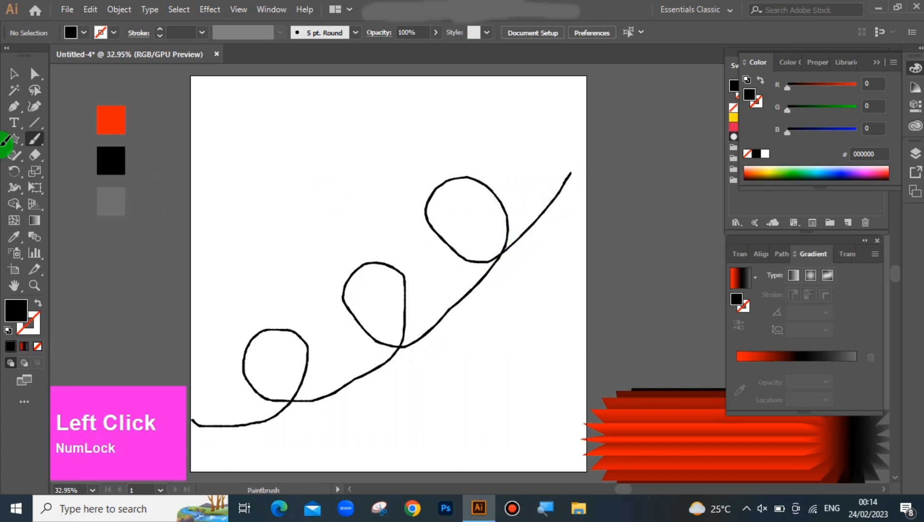
Replace the star blend's spine with the looping path and move the resulting blend up to the artboard's vertical center at Y 540 px.
{"action": "left_click", "coordinate": [15, 74]}
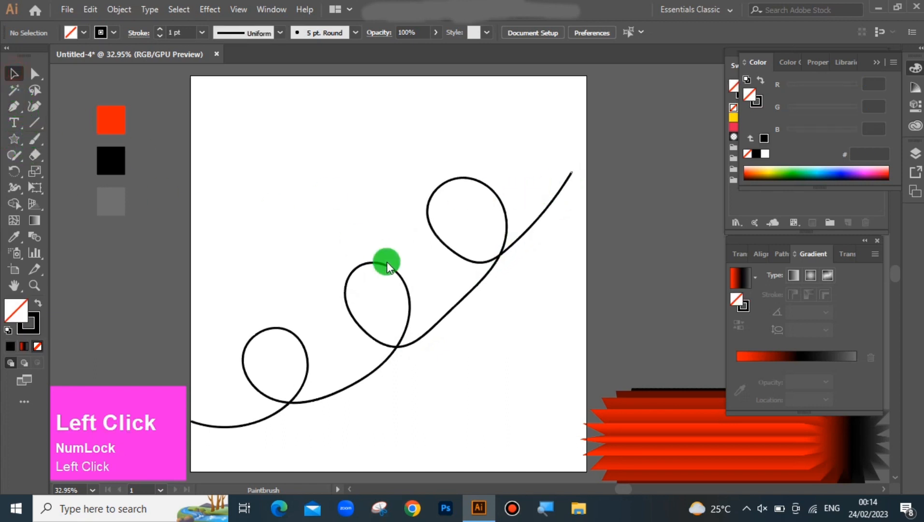
{"action": "left_click_drag", "start_coordinate": [378, 179], "coordinate": [651, 424]}
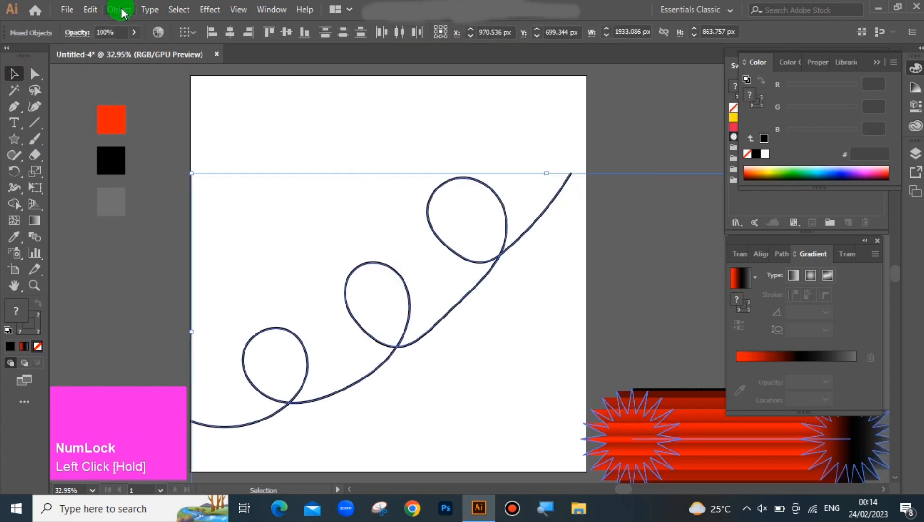
{"action": "left_click", "coordinate": [121, 11]}
{"action": "mouse_move", "coordinate": [239, 320]}
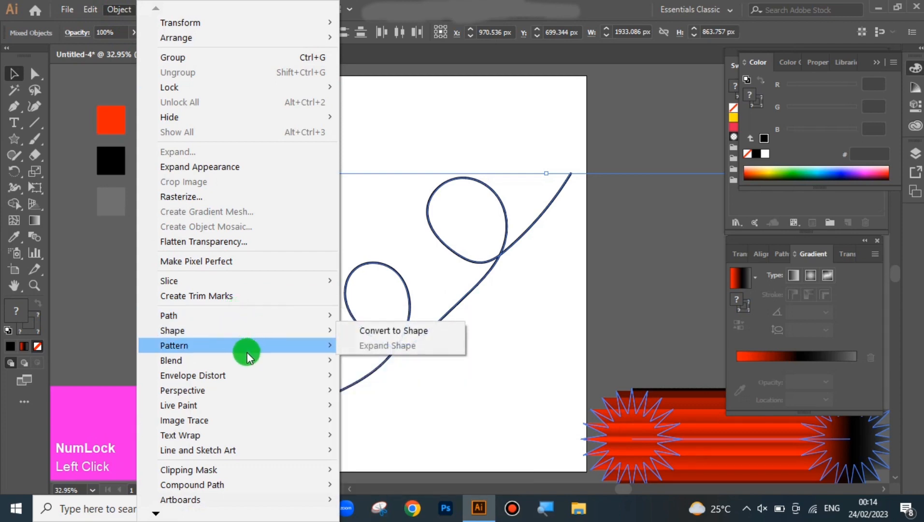
{"action": "mouse_move", "coordinate": [250, 362]}
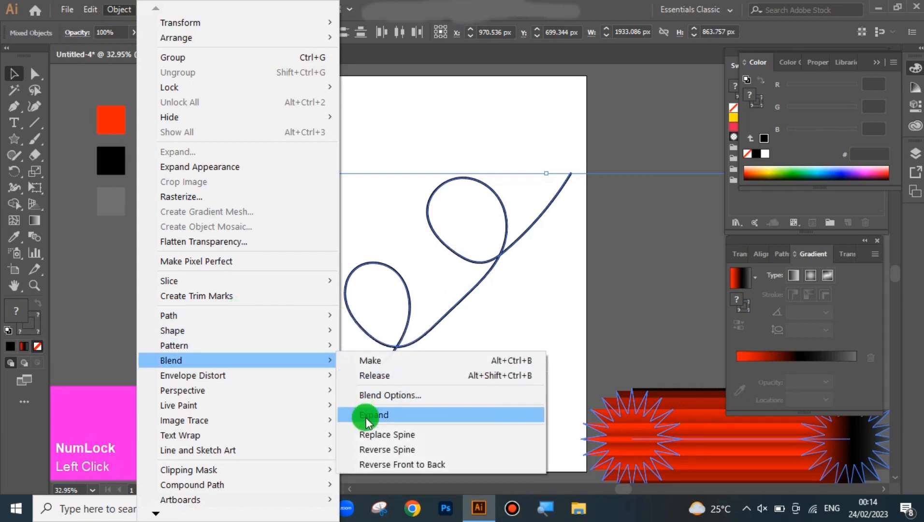
{"action": "left_click", "coordinate": [462, 434]}
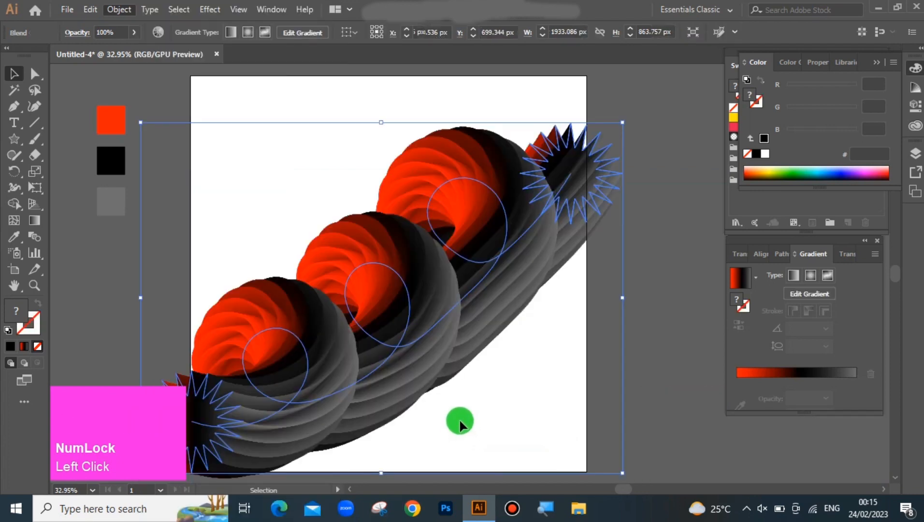
{"action": "left_click", "coordinate": [516, 352]}
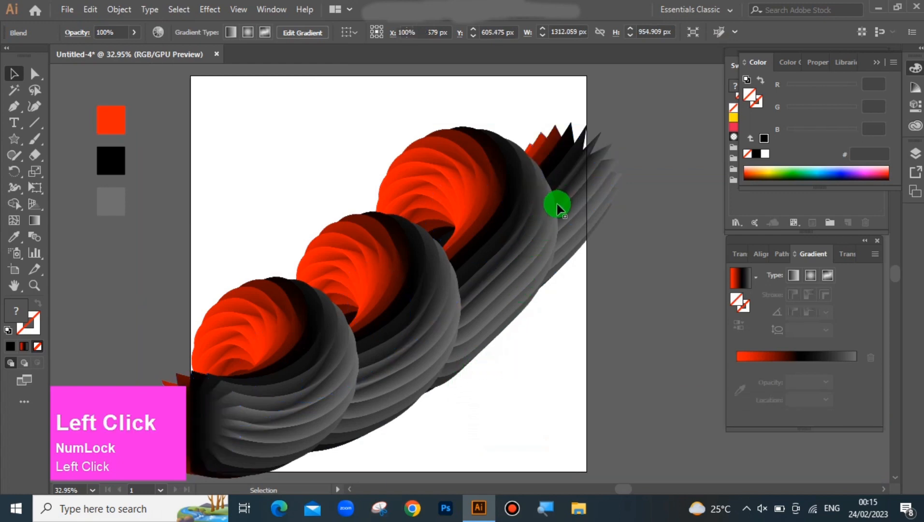
{"action": "left_click_drag", "start_coordinate": [483, 290], "coordinate": [492, 265]}
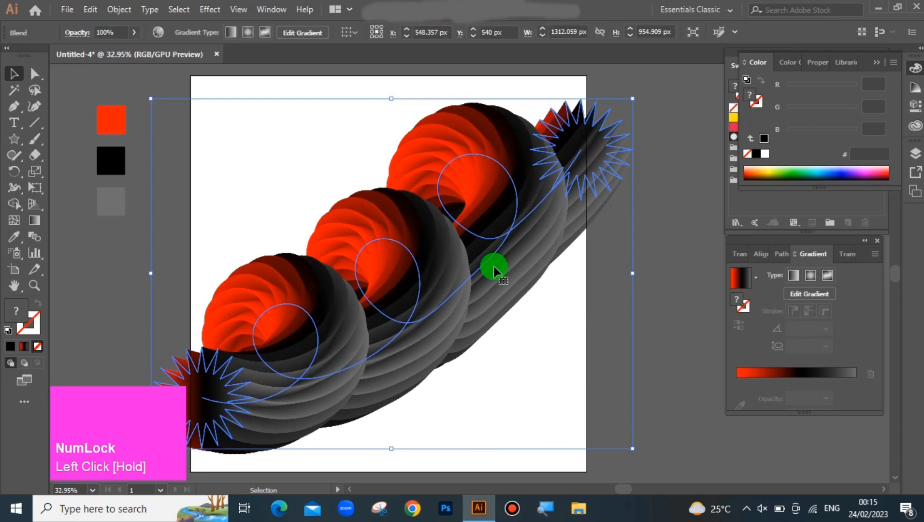
Select only the star at the blend's upper-right end and scale it up proportionally to about 404 px.
{"action": "left_click", "coordinate": [35, 74]}
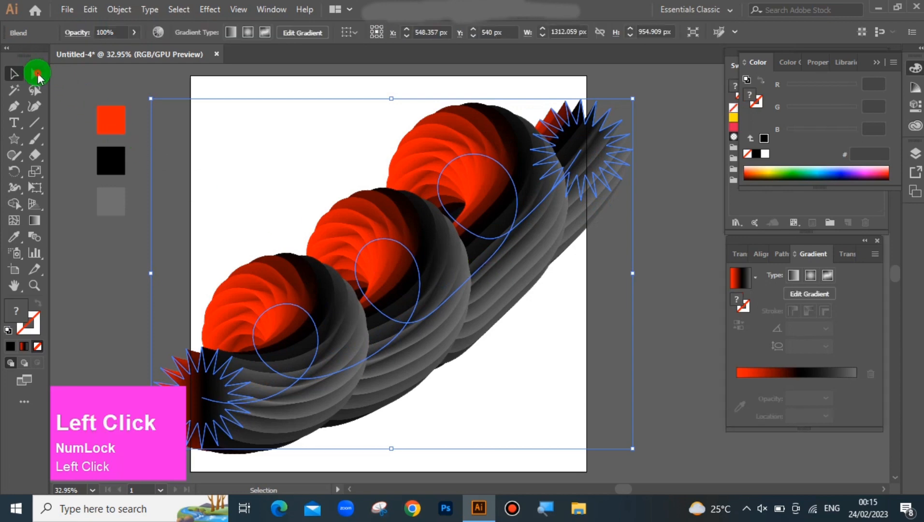
{"action": "left_click", "coordinate": [607, 168]}
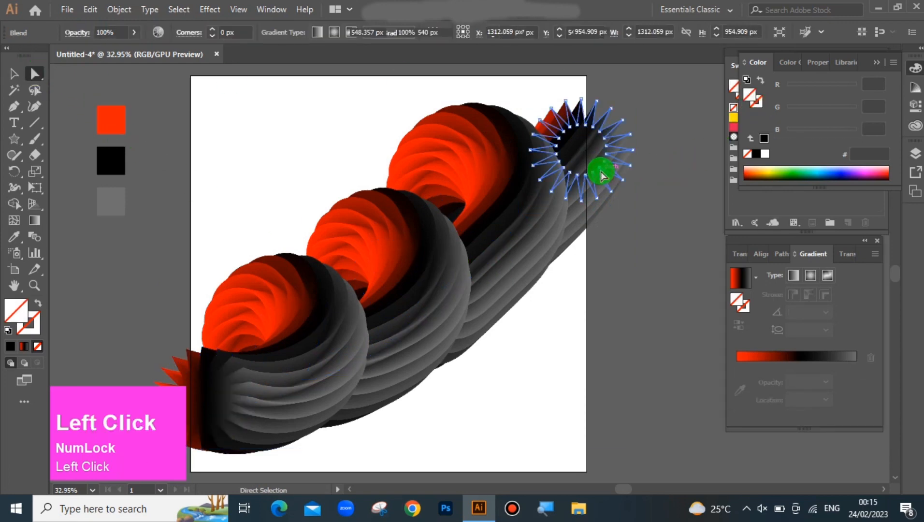
{"action": "left_click", "coordinate": [13, 74]}
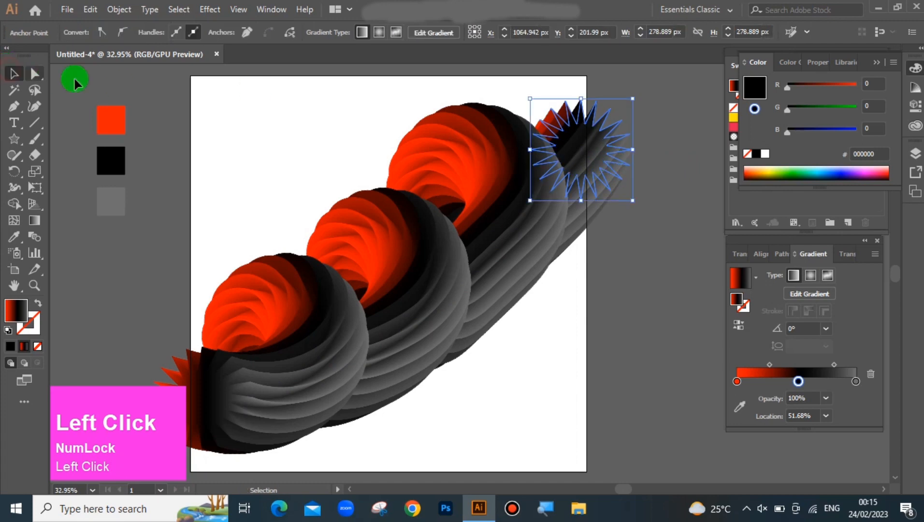
{"action": "left_click", "coordinate": [585, 191]}
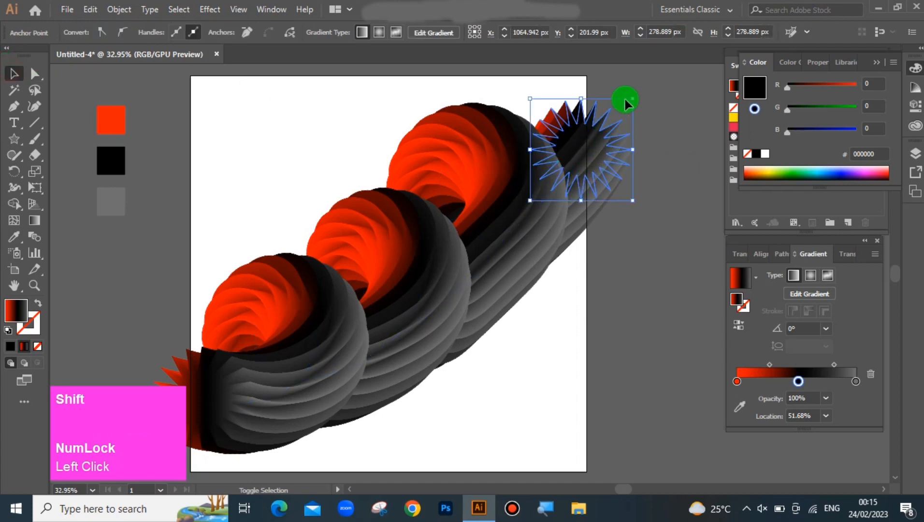
{"action": "left_click_drag", "start_coordinate": [634, 100], "coordinate": [671, 335]}
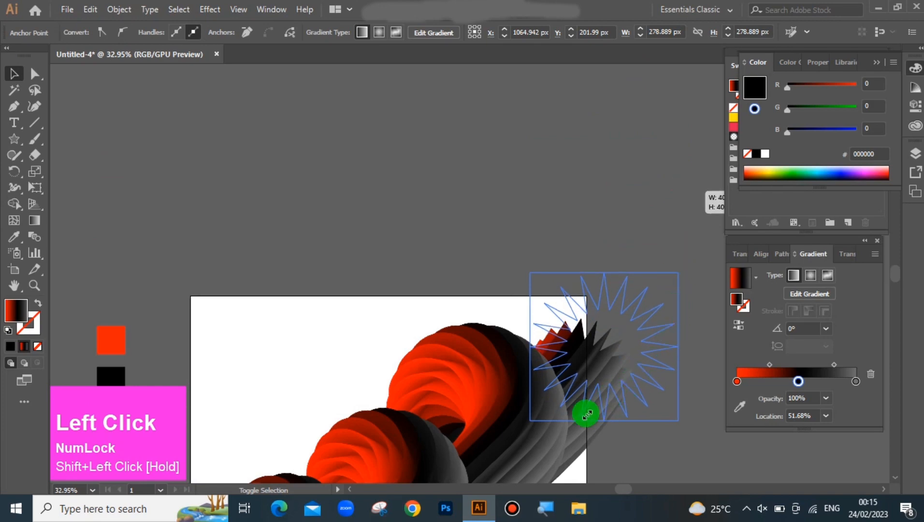
{"action": "left_click_drag", "start_coordinate": [587, 415], "coordinate": [615, 418]}
{"action": "left_click", "coordinate": [613, 429]}
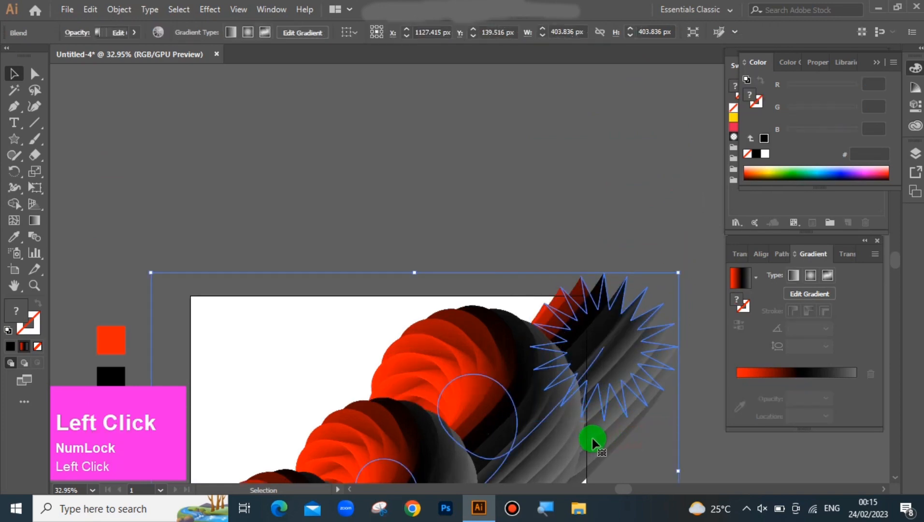
Select only the star at the blend's lower-left end and scale it down proportionally to about 139 px.
{"action": "scroll", "coordinate": [593, 438], "scroll_direction": "down", "scroll_amount": 7}
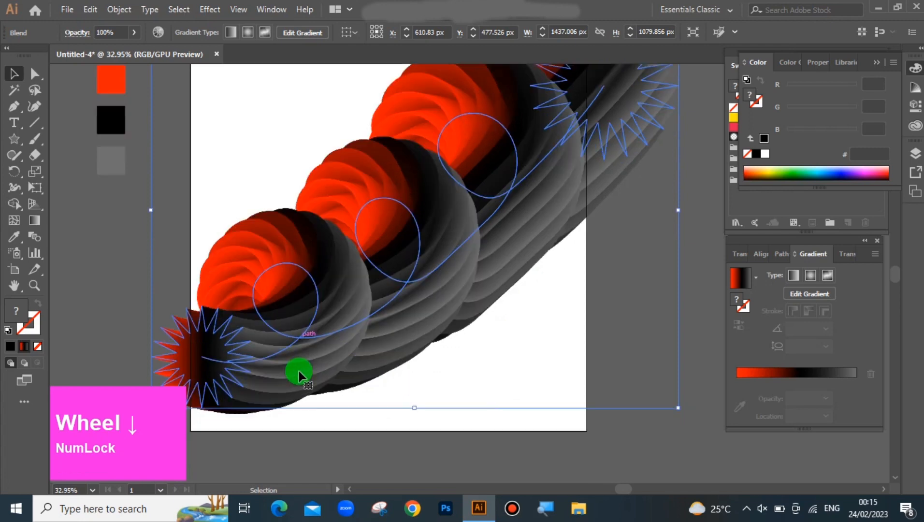
{"action": "scroll", "coordinate": [299, 376], "scroll_direction": "down", "scroll_amount": 1}
{"action": "left_click", "coordinate": [29, 75]}
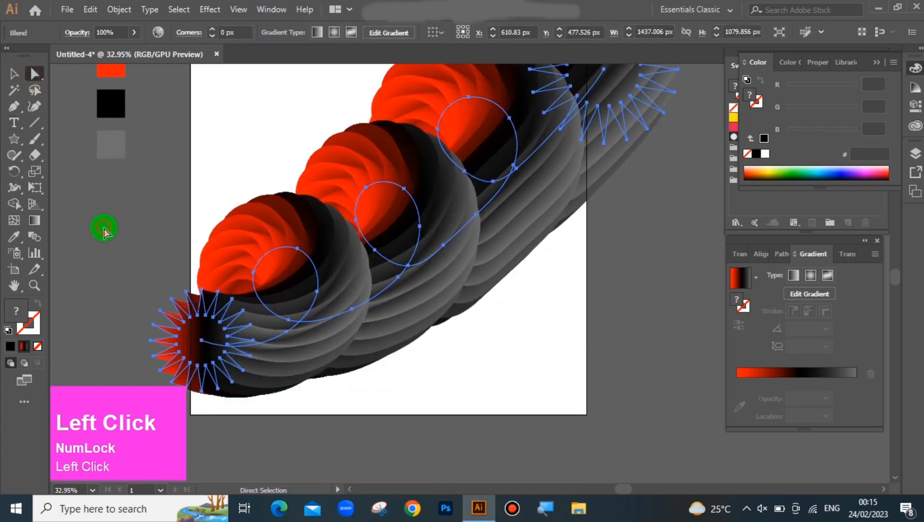
{"action": "left_click", "coordinate": [214, 333]}
{"action": "left_click", "coordinate": [13, 74]}
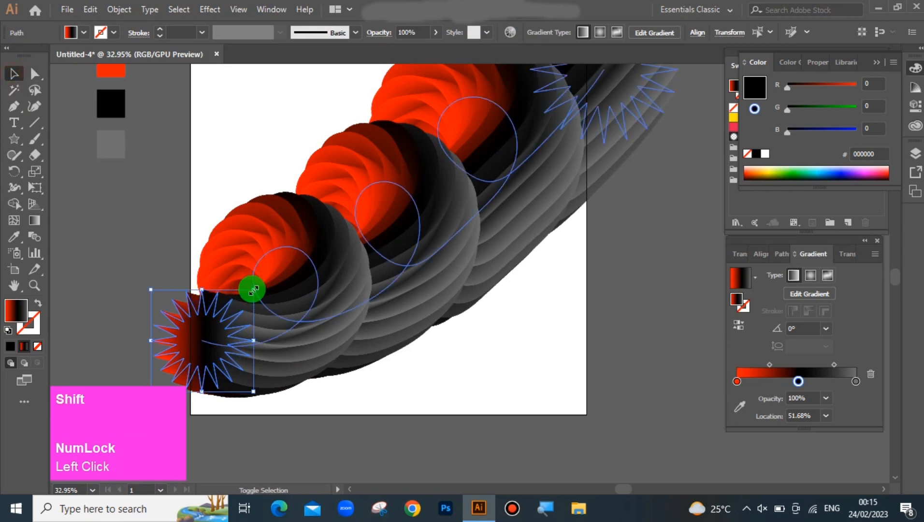
{"action": "left_click_drag", "start_coordinate": [253, 290], "coordinate": [202, 338]}
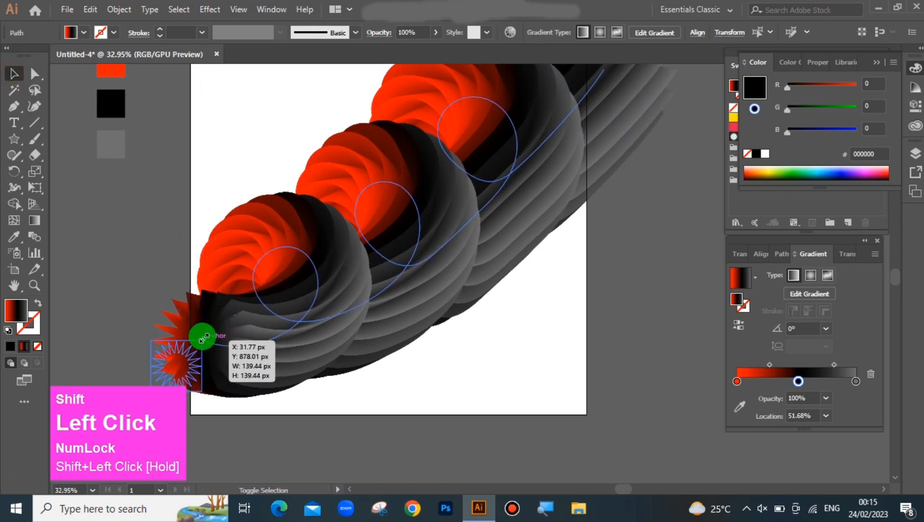
{"action": "left_click_drag", "start_coordinate": [244, 312], "coordinate": [241, 311]}
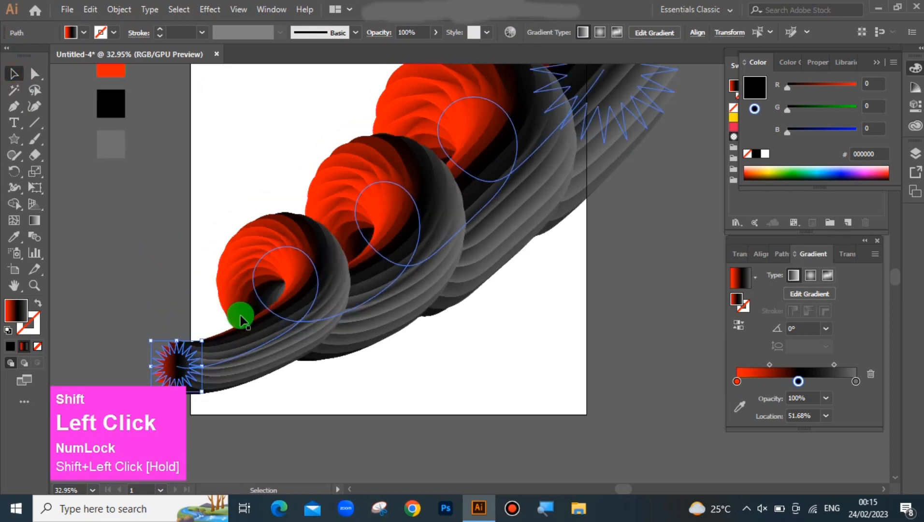
Move the whole blend slightly to the left on the artboard and deselect it.
{"action": "left_click_drag", "start_coordinate": [405, 256], "coordinate": [594, 291]}
{"action": "scroll", "coordinate": [594, 291], "scroll_direction": "up", "scroll_amount": 2}
{"action": "left_click", "coordinate": [603, 169], "text": "shift"}
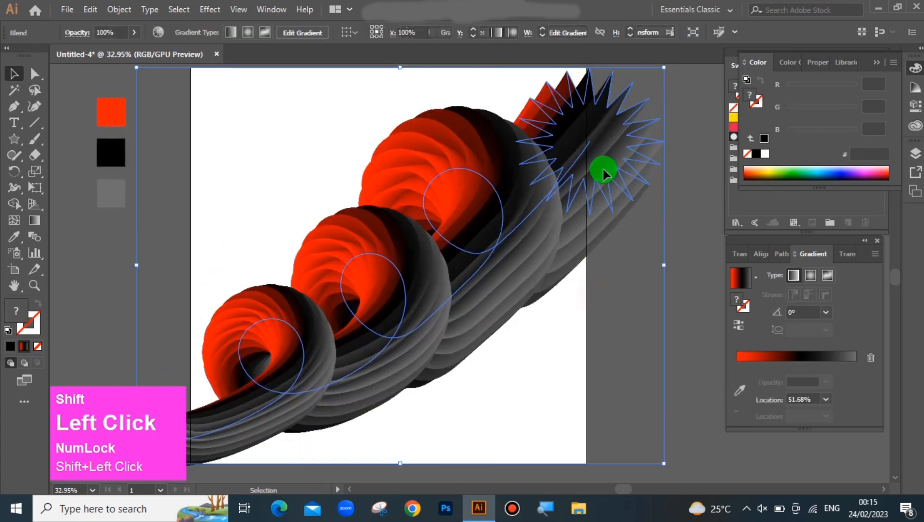
{"action": "left_click", "coordinate": [675, 180]}
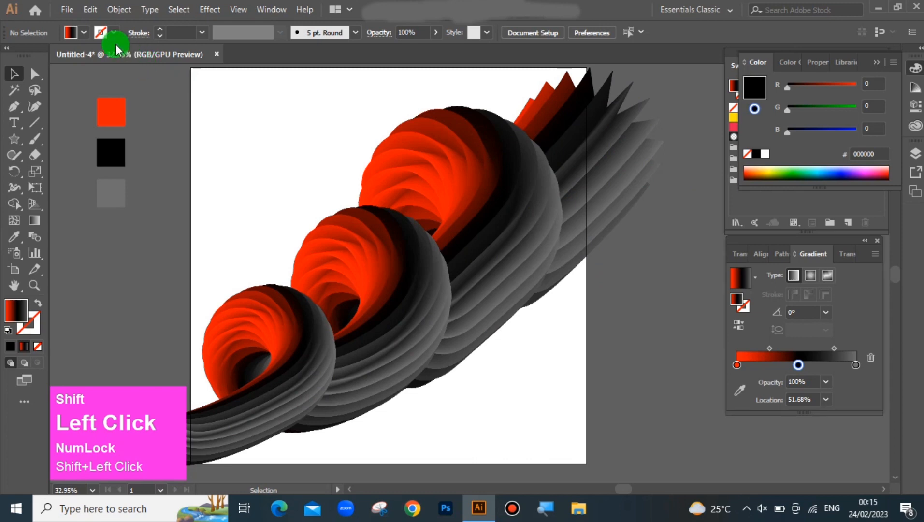
Scale the blend's upper-right end star down proportionally to about 310 px, keeping it beyond the artboard's upper-right corner.
{"action": "left_click", "coordinate": [35, 74]}
{"action": "left_click", "coordinate": [588, 130]}
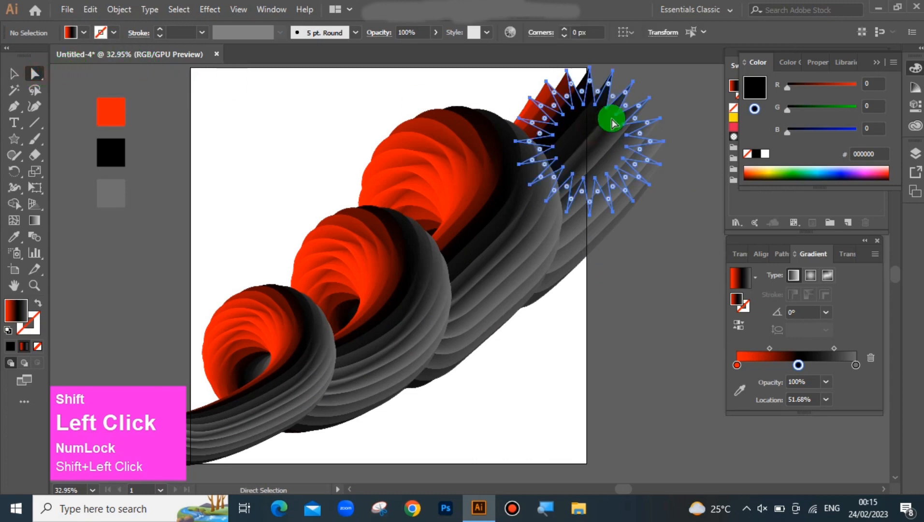
{"action": "left_click", "coordinate": [576, 203]}
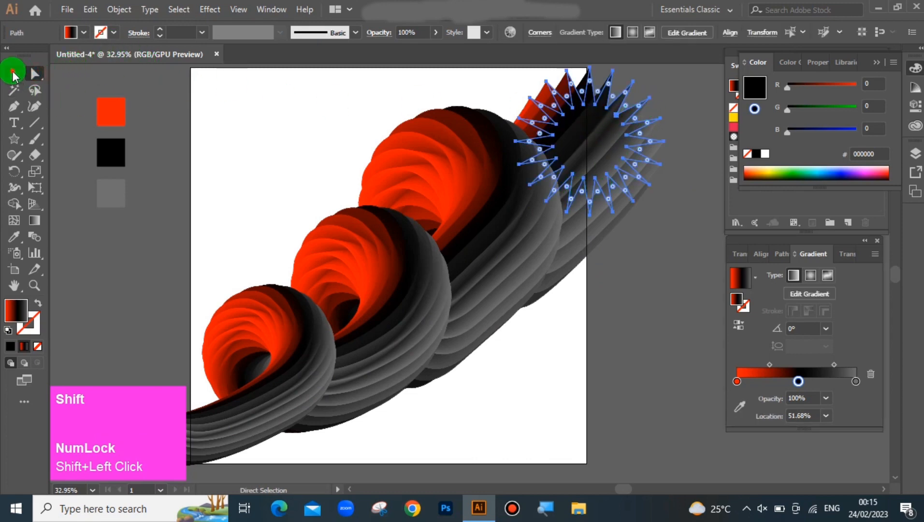
{"action": "left_click", "coordinate": [14, 74]}
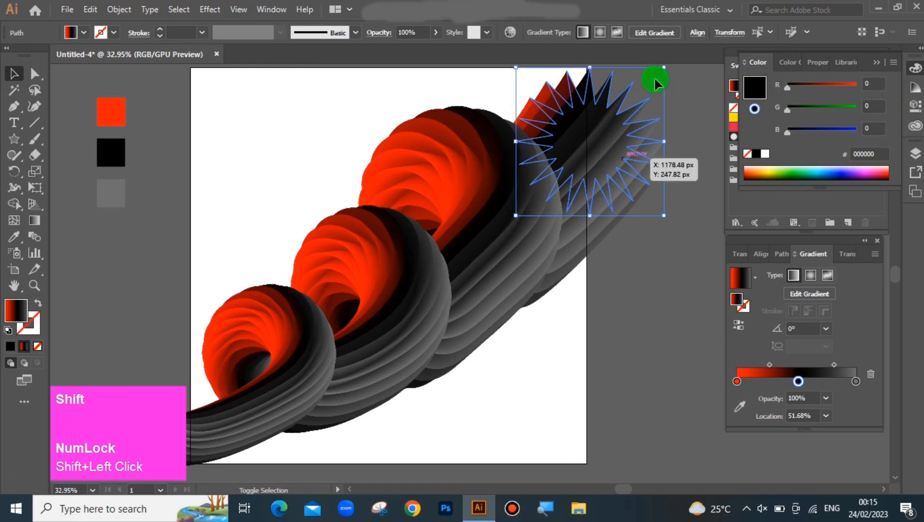
{"action": "left_click_drag", "start_coordinate": [666, 69], "coordinate": [561, 170]}
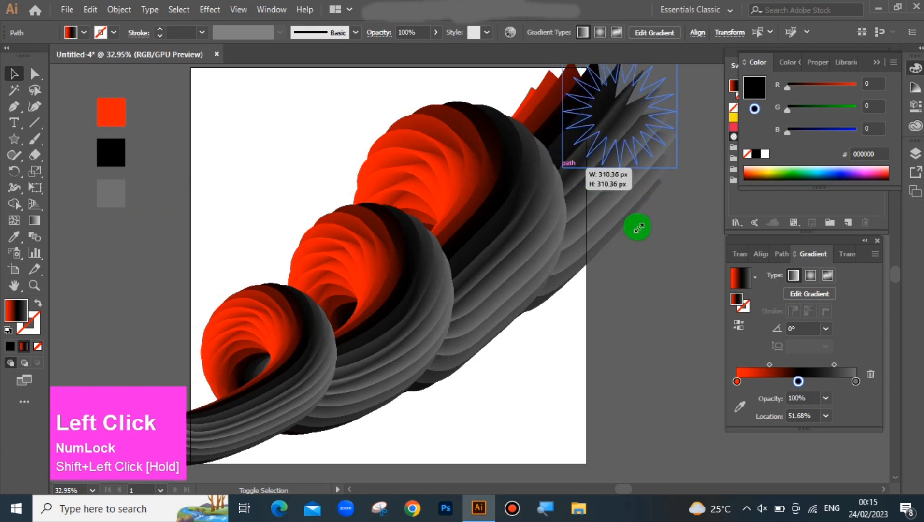
{"action": "left_click_drag", "start_coordinate": [638, 227], "coordinate": [639, 229]}
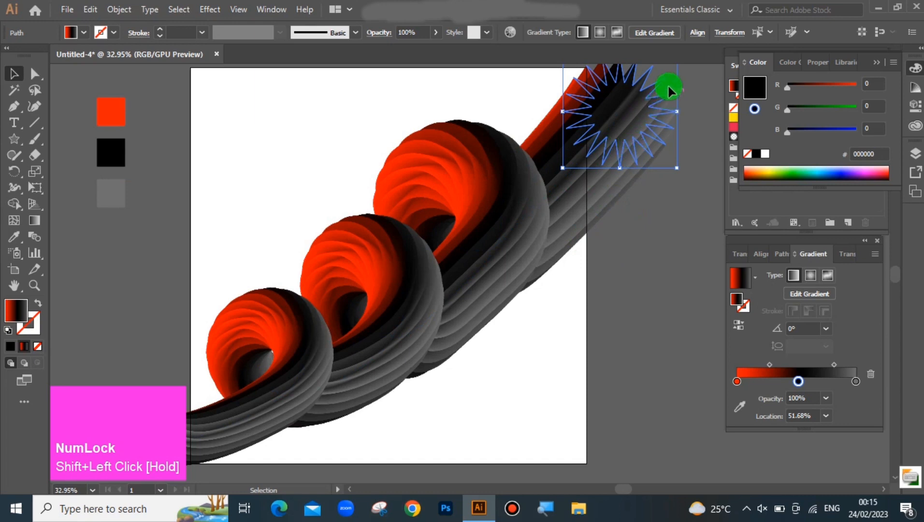
Enlarge the upper-right end star slightly from its upper-left corner, deselect it and fit the artboard in the window.
{"action": "scroll", "coordinate": [658, 143], "scroll_direction": "up", "scroll_amount": 1}
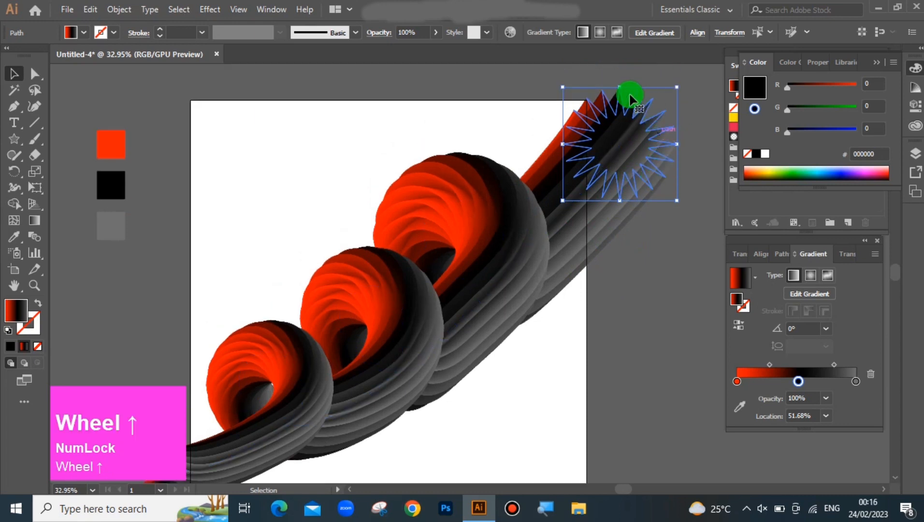
{"action": "left_click_drag", "start_coordinate": [564, 86], "coordinate": [639, 192]}
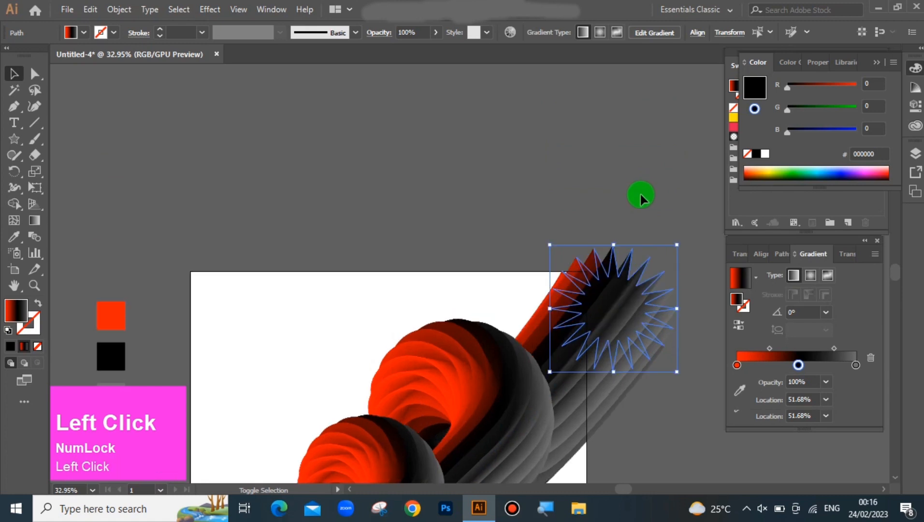
{"action": "left_click", "coordinate": [640, 199]}
{"action": "scroll", "coordinate": [628, 252], "scroll_direction": "down", "scroll_amount": 2}
{"action": "scroll", "coordinate": [614, 263], "scroll_direction": "down", "scroll_amount": 5}
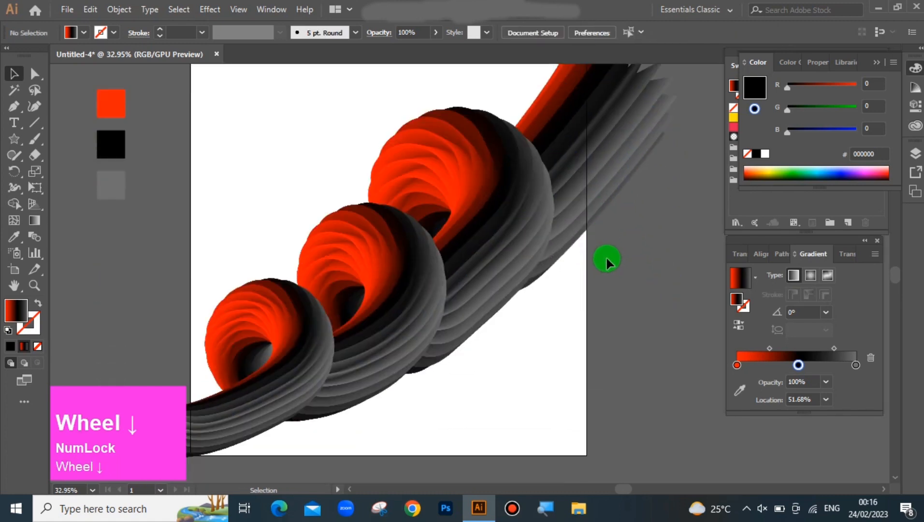
{"action": "key", "text": "ctrl+0"}
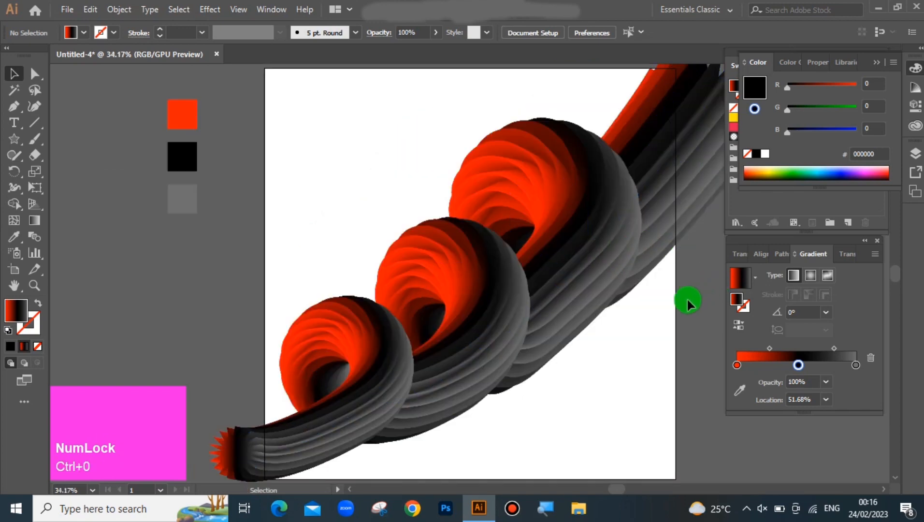
Try to resize the star at the blend's lower-left end proportionally from its lower-right corner.
{"action": "scroll", "coordinate": [684, 302], "scroll_direction": "down", "scroll_amount": 1}
{"action": "left_click", "coordinate": [234, 427]}
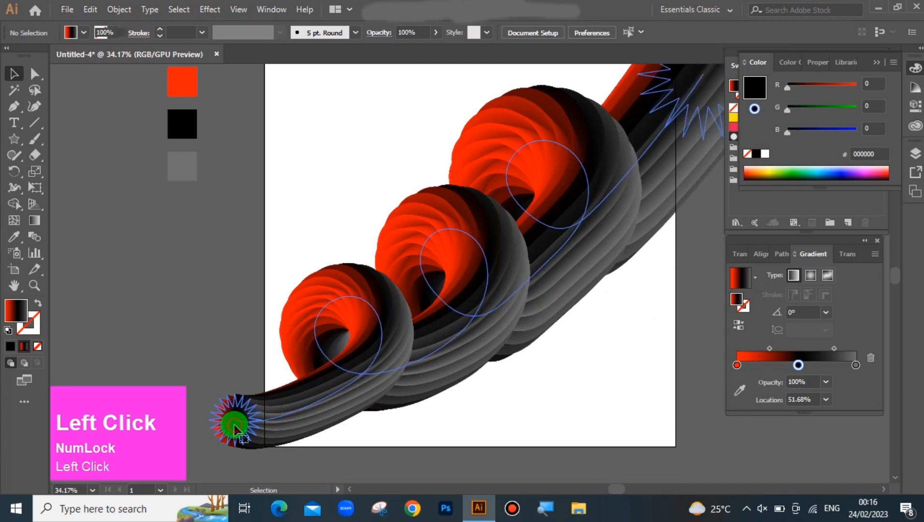
{"action": "left_click", "coordinate": [34, 73]}
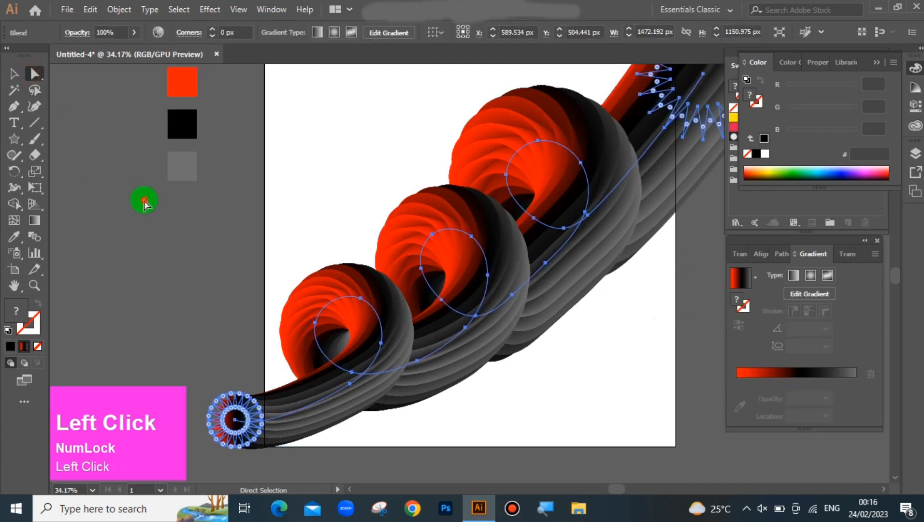
{"action": "left_click", "coordinate": [144, 201]}
{"action": "left_click", "coordinate": [233, 419]}
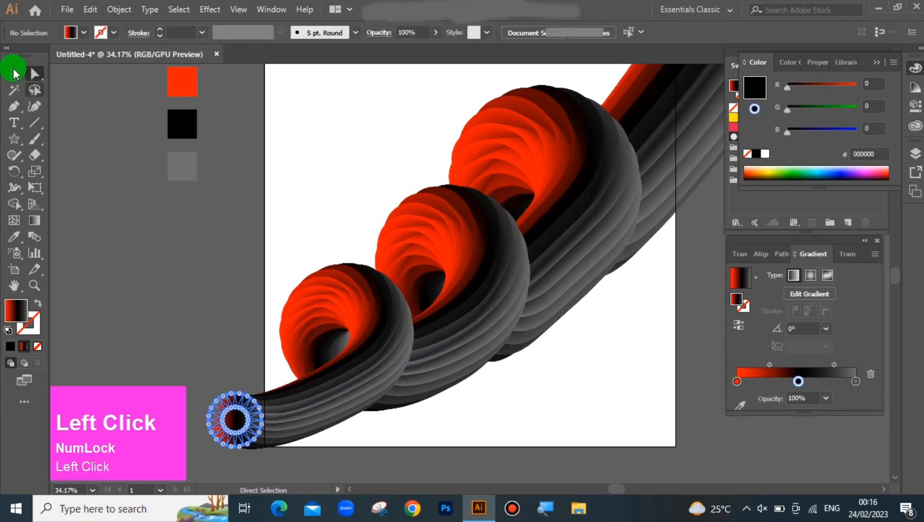
{"action": "left_click", "coordinate": [14, 73]}
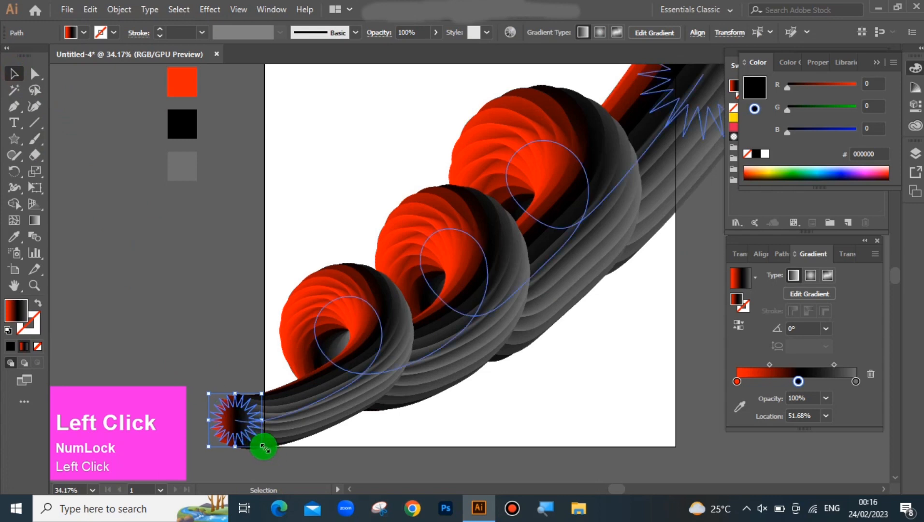
{"action": "left_click_drag", "start_coordinate": [262, 445], "coordinate": [261, 454]}
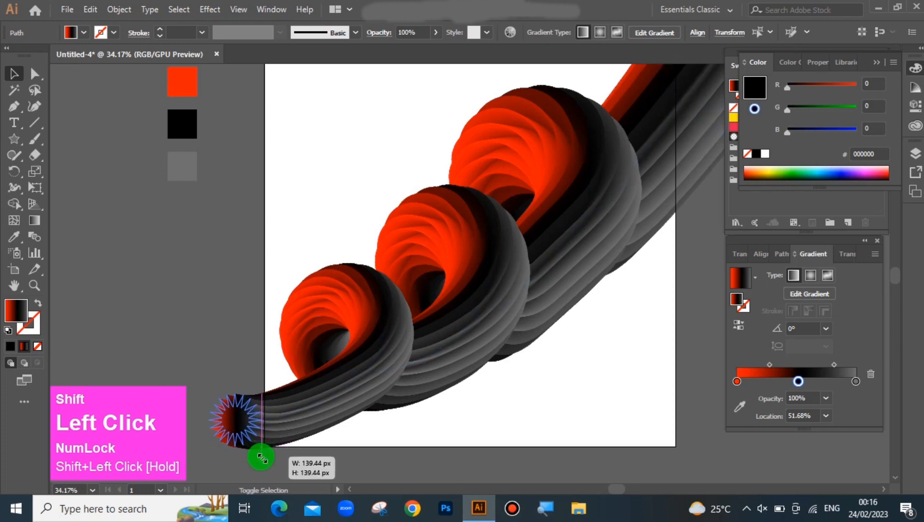
{"action": "left_click_drag", "start_coordinate": [230, 352], "coordinate": [227, 326]}
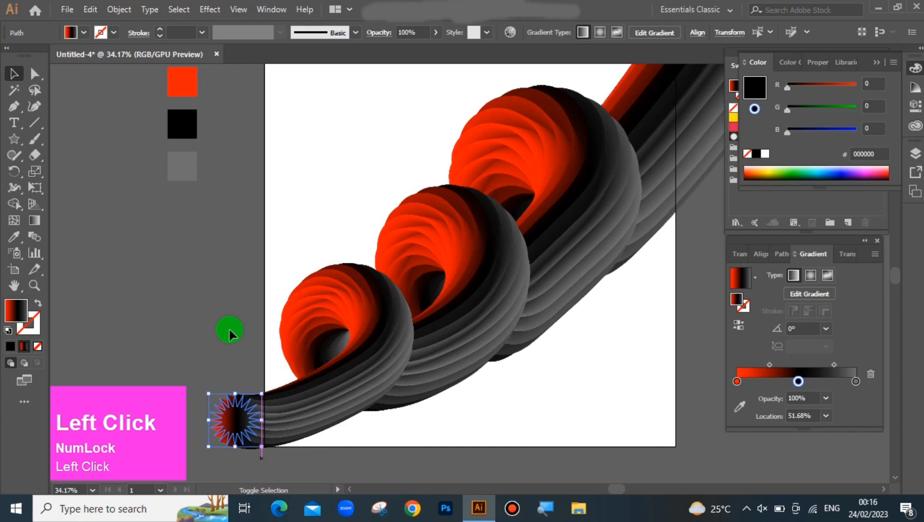
{"action": "left_click", "coordinate": [116, 193]}
{"action": "left_click", "coordinate": [224, 439]}
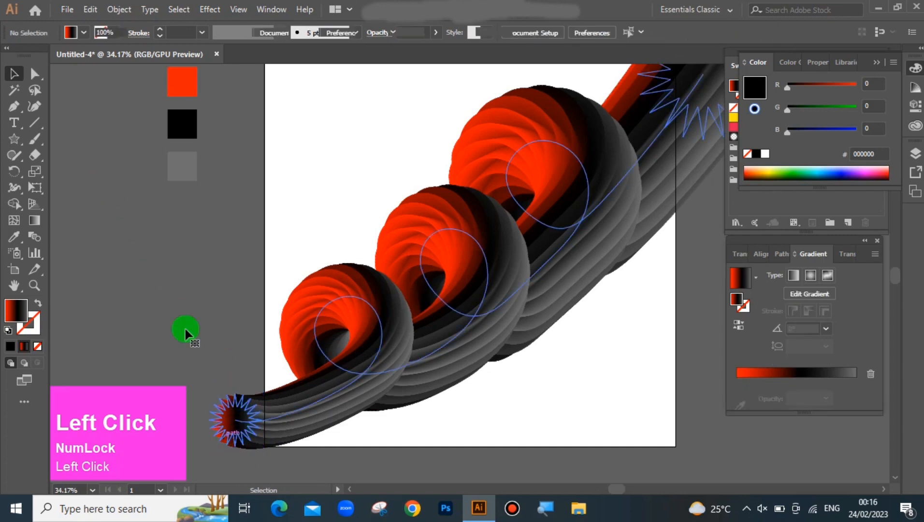
{"action": "left_click", "coordinate": [525, 203]}
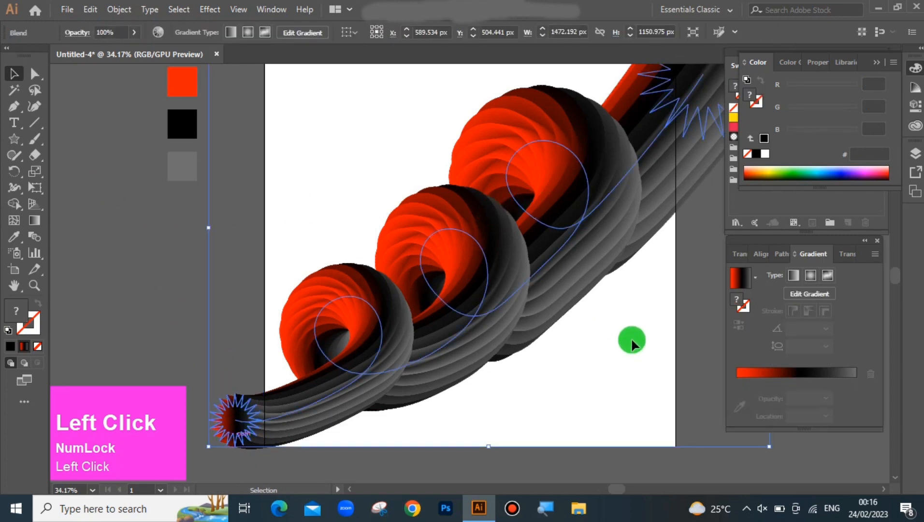
{"action": "key", "text": "ctrl+minus"}
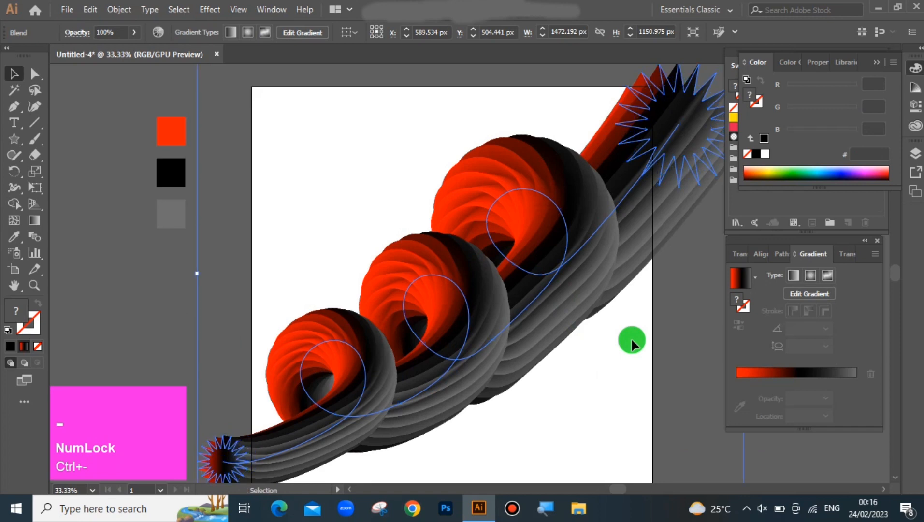
{"action": "scroll", "coordinate": [632, 345], "scroll_direction": "down", "scroll_amount": 1}
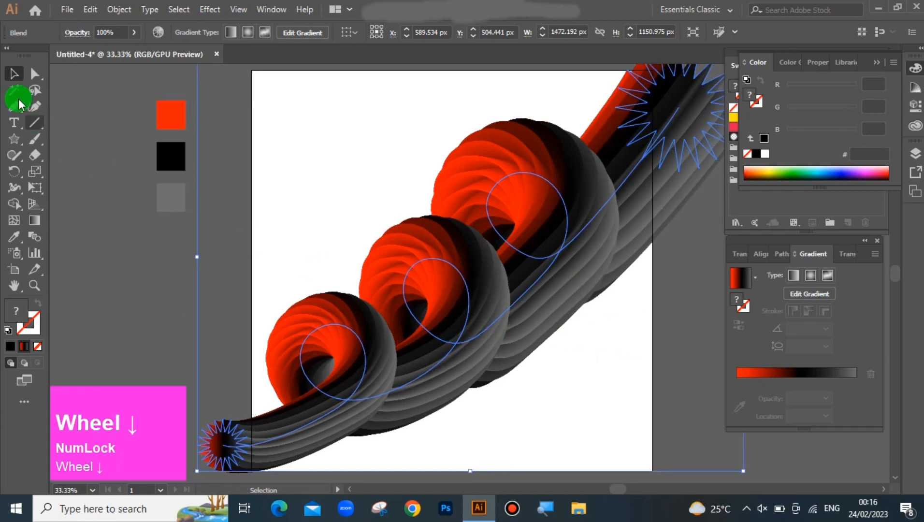
{"action": "left_click", "coordinate": [19, 75]}
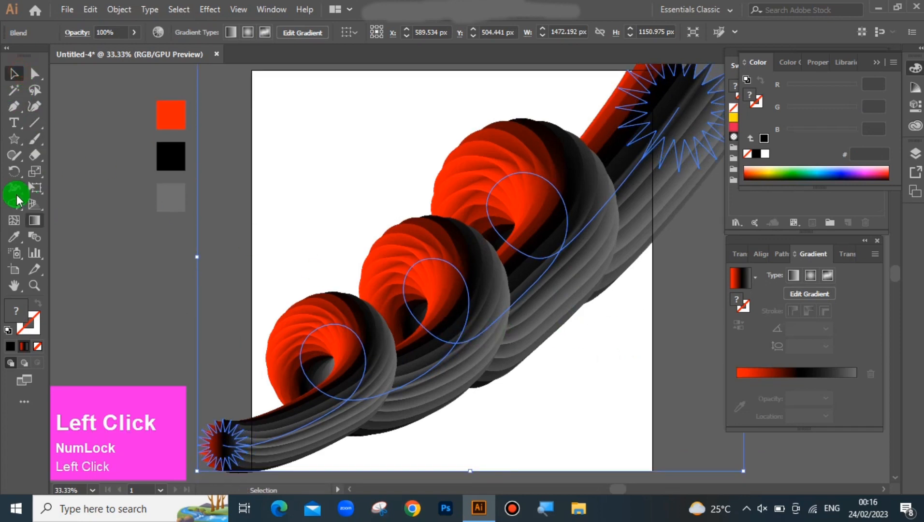
{"action": "left_click", "coordinate": [13, 140]}
{"action": "right_click", "coordinate": [12, 140]}
{"action": "left_click", "coordinate": [43, 138]}
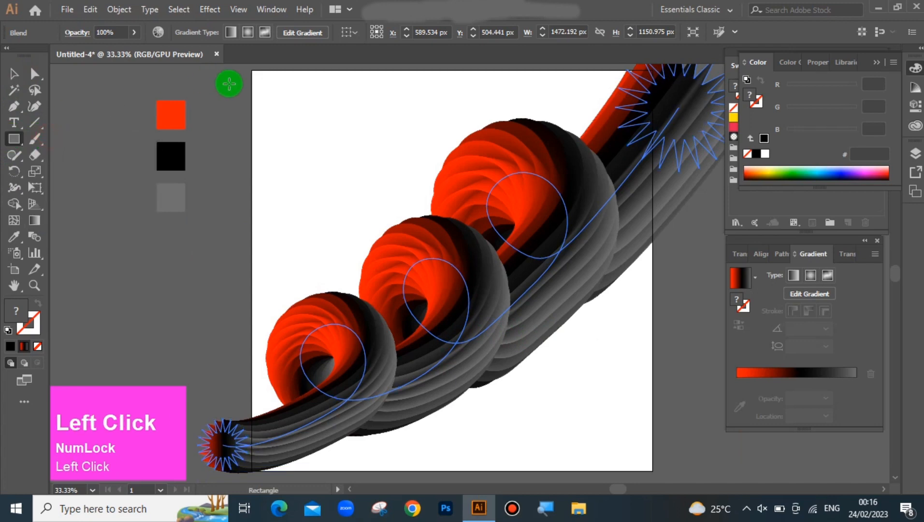
{"action": "left_click", "coordinate": [17, 315]}
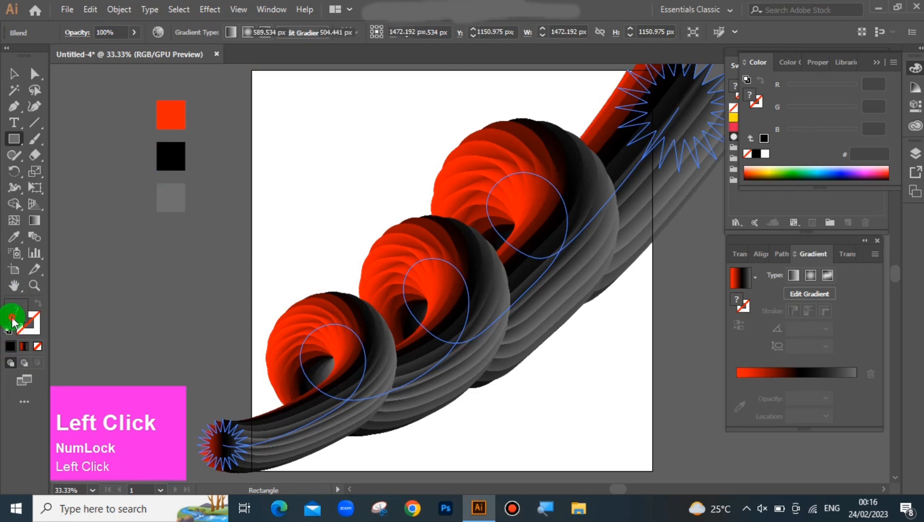
{"action": "key", "text": "ctrl+z"}
{"action": "key", "text": "ctrl+z"}
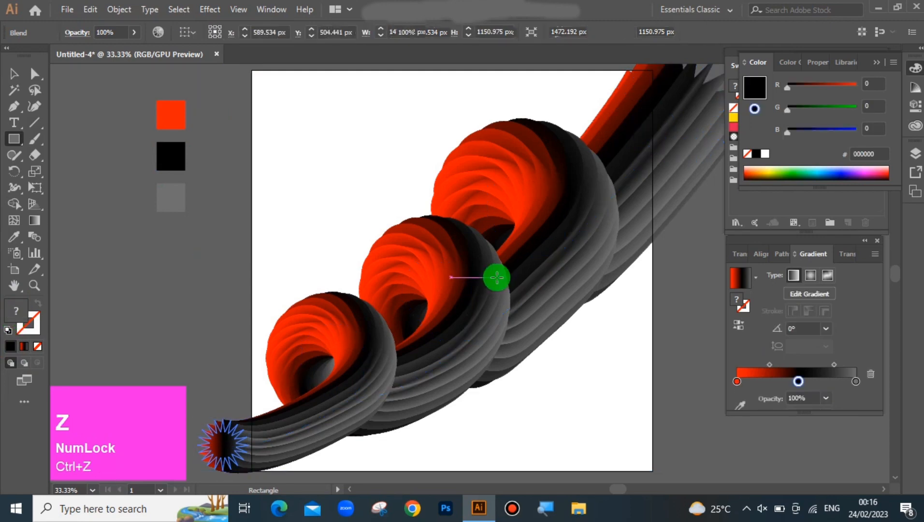
Draw a black rectangle without a stroke covering the whole artboard and send it to the back, behind the blend.
{"action": "left_click", "coordinate": [11, 74]}
{"action": "left_click", "coordinate": [105, 201]}
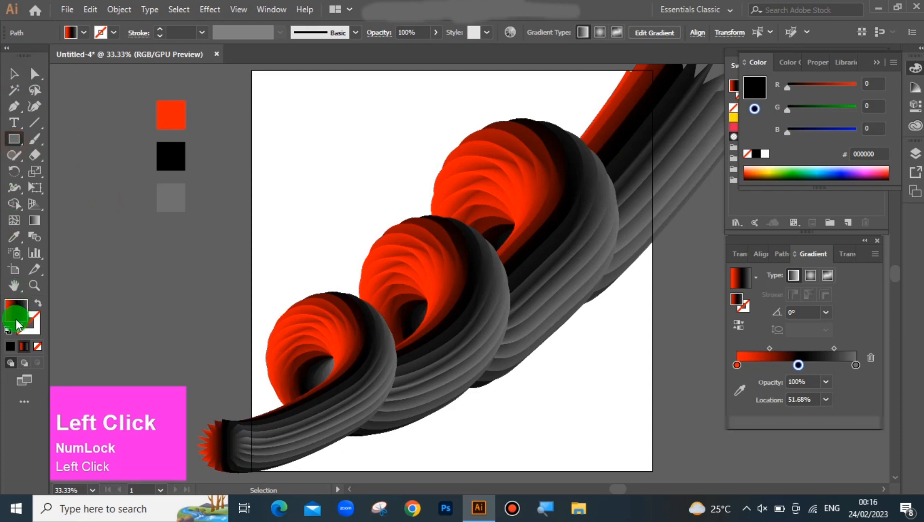
{"action": "left_click", "coordinate": [10, 346]}
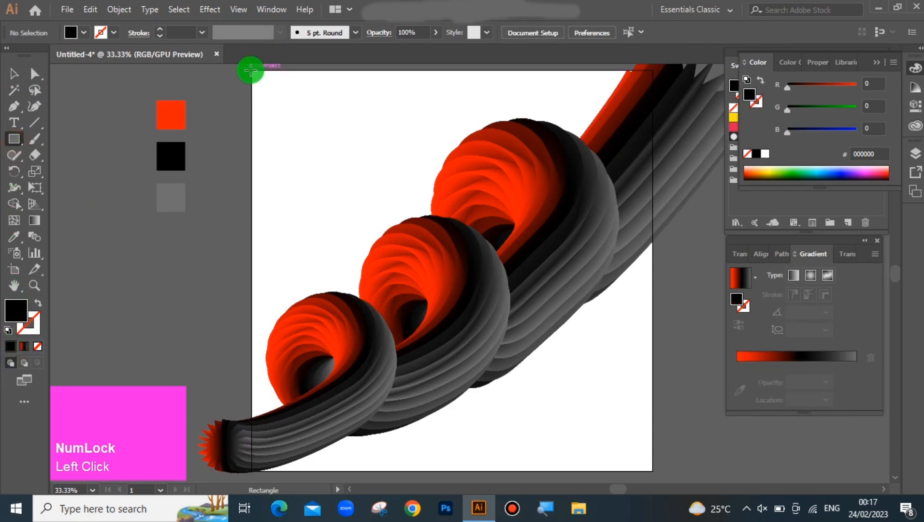
{"action": "left_click_drag", "start_coordinate": [251, 70], "coordinate": [652, 470]}
{"action": "right_click", "coordinate": [578, 342]}
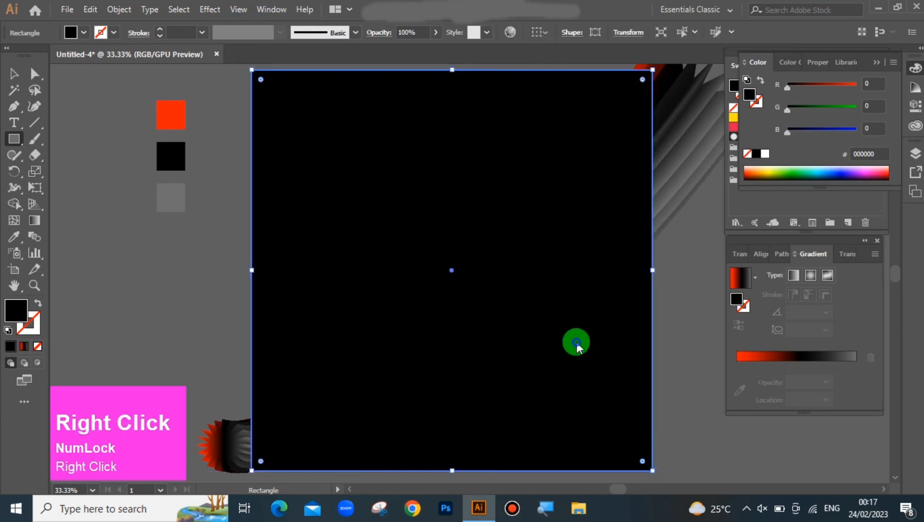
{"action": "left_click", "coordinate": [622, 272]}
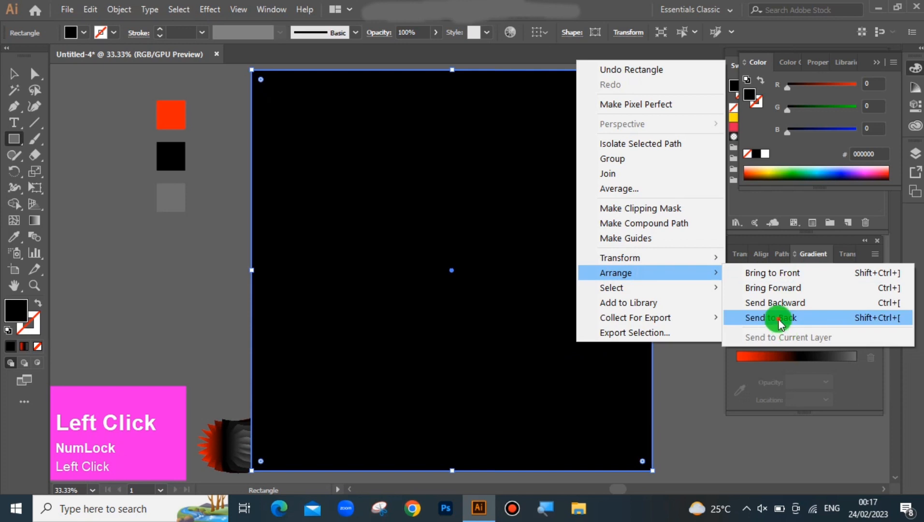
{"action": "left_click", "coordinate": [776, 317]}
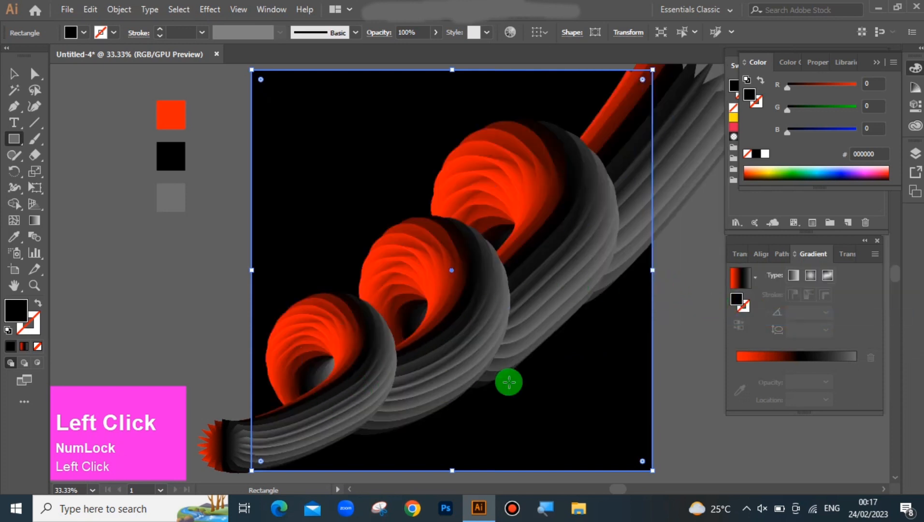
Fill the background rectangle with the red sampled from the red colour square and darken it to C10202.
{"action": "scroll", "coordinate": [509, 381], "scroll_direction": "up", "scroll_amount": 1}
{"action": "left_click", "coordinate": [623, 493]}
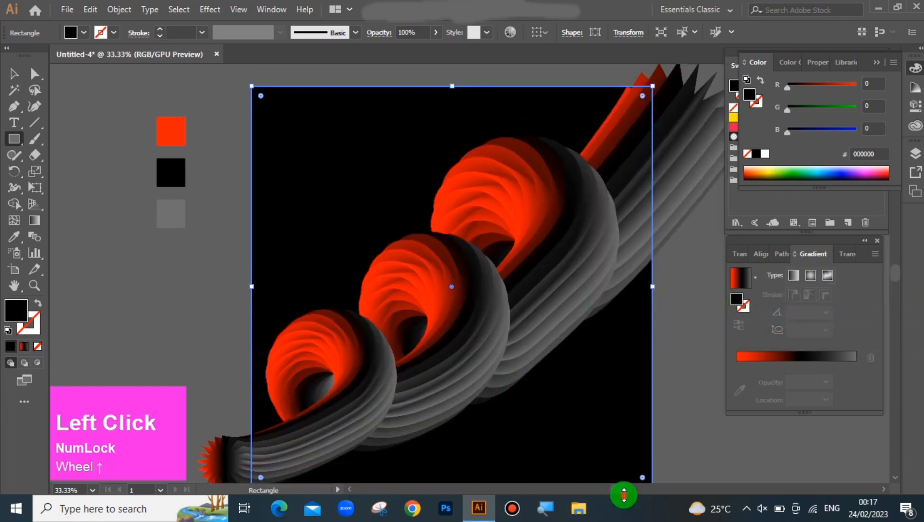
{"action": "left_click_drag", "start_coordinate": [623, 492], "coordinate": [627, 490]}
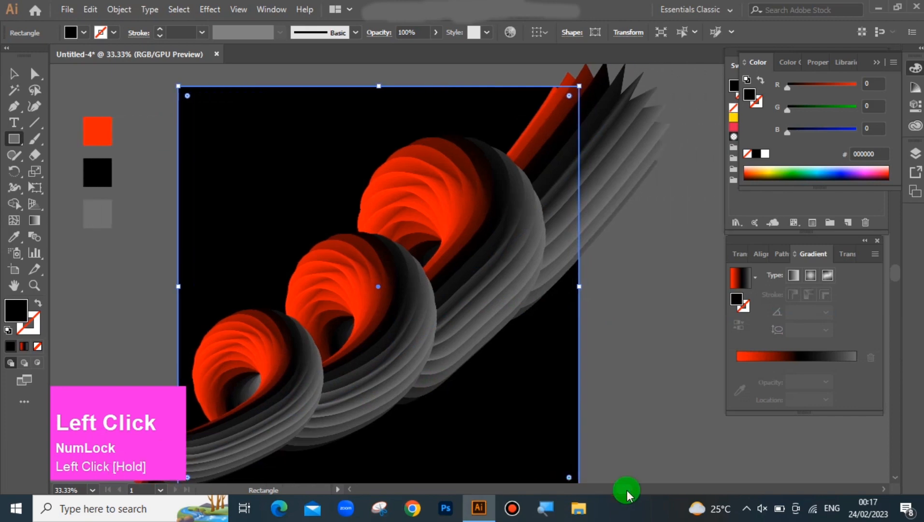
{"action": "key", "text": "ctrl+0"}
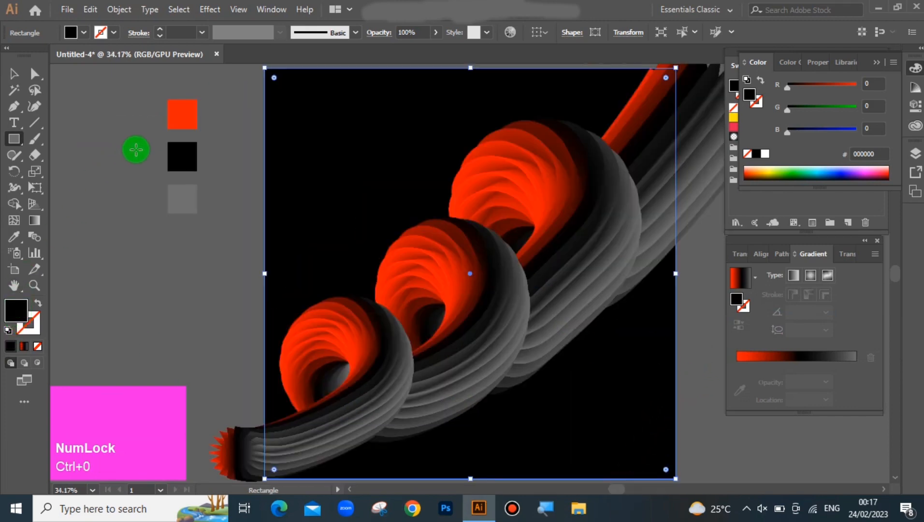
{"action": "left_click", "coordinate": [13, 237]}
{"action": "left_click", "coordinate": [192, 115]}
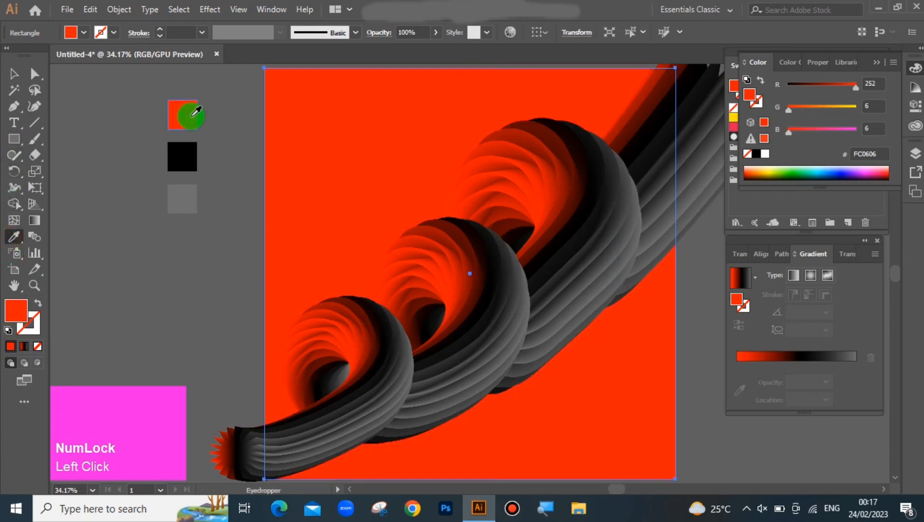
{"action": "double_click", "coordinate": [42, 299]}
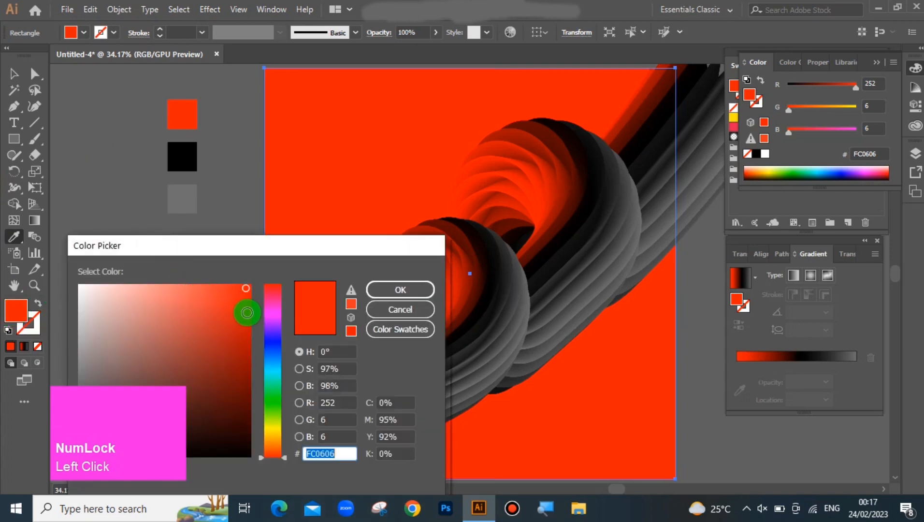
{"action": "left_click", "coordinate": [251, 320]}
{"action": "left_click", "coordinate": [383, 290]}
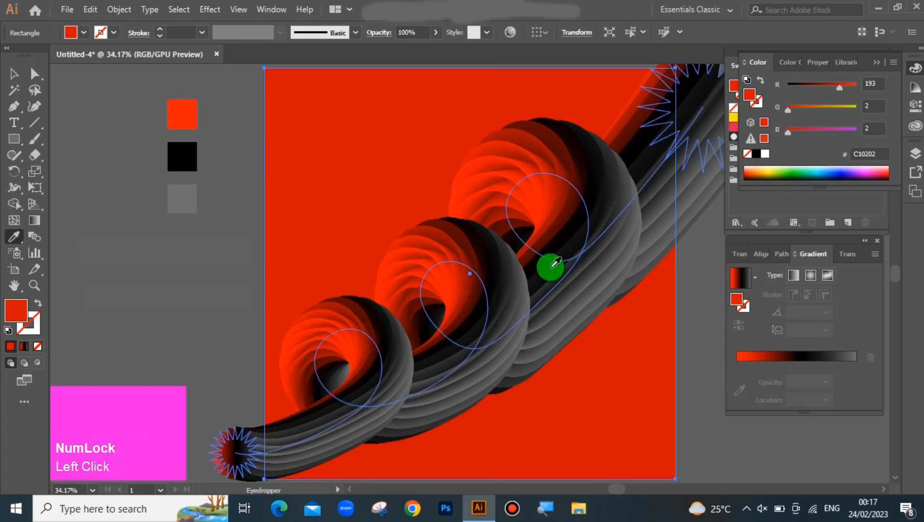
Draw a second rectangle exactly over the artboard and swap its fill and stroke so only a red 1 pt outline remains.
{"action": "left_click", "coordinate": [14, 139]}
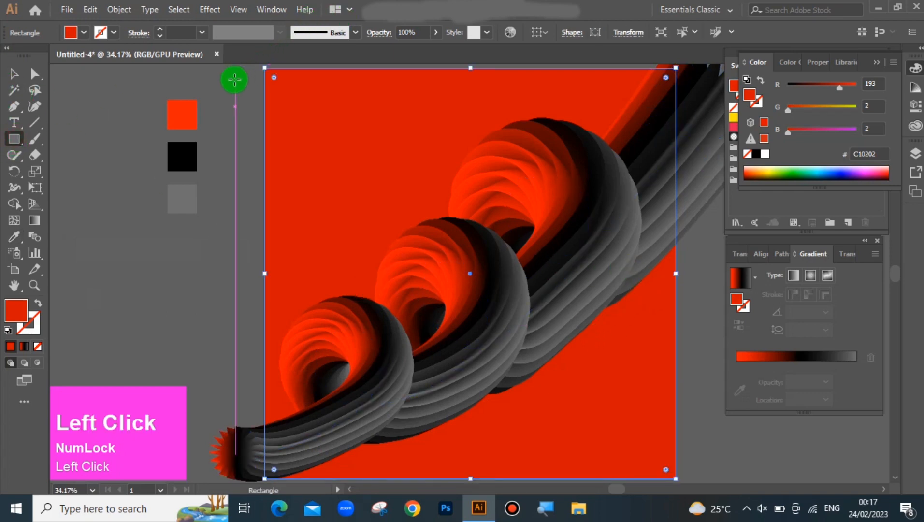
{"action": "left_click", "coordinate": [13, 73]}
{"action": "left_click", "coordinate": [228, 105]}
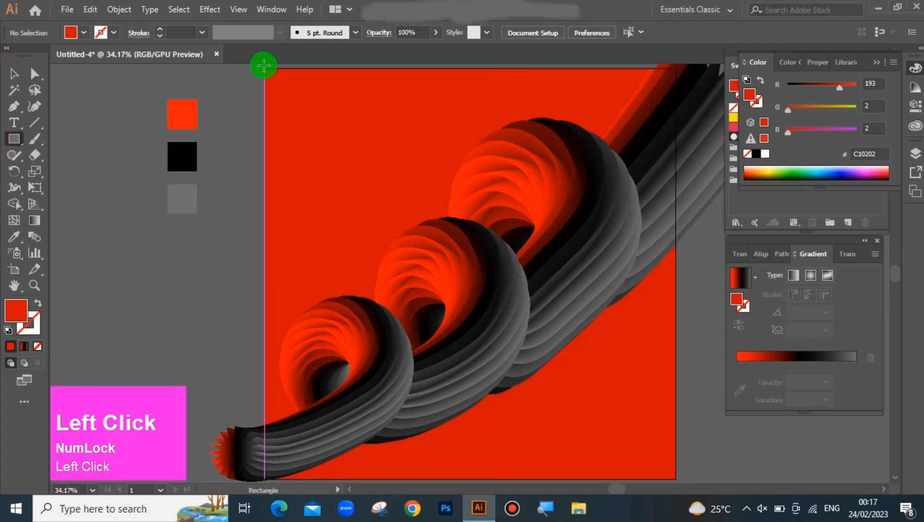
{"action": "left_click_drag", "start_coordinate": [264, 69], "coordinate": [675, 479]}
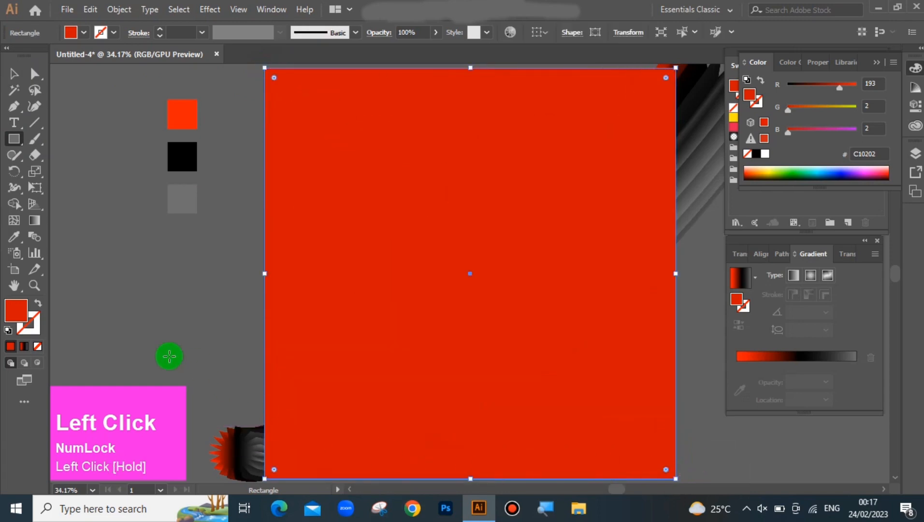
{"action": "left_click", "coordinate": [37, 304]}
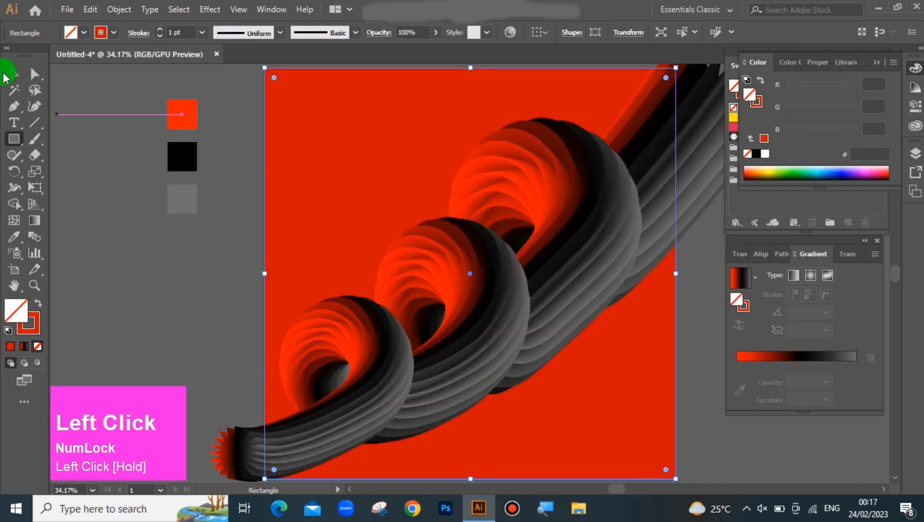
Select the outlined rectangle together with the blend and background, and make a clipping mask that crops them to the artboard.
{"action": "left_click", "coordinate": [5, 74]}
{"action": "left_click_drag", "start_coordinate": [372, 221], "coordinate": [675, 479]}
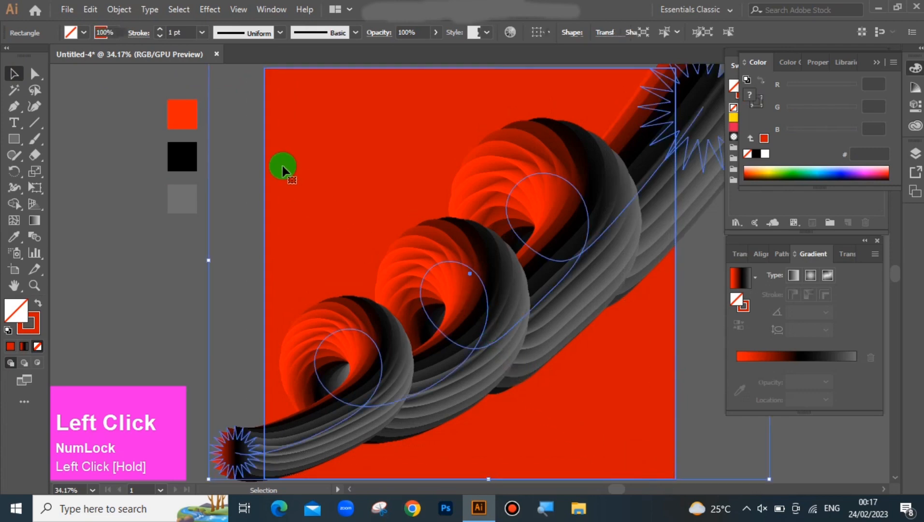
{"action": "left_click", "coordinate": [119, 10]}
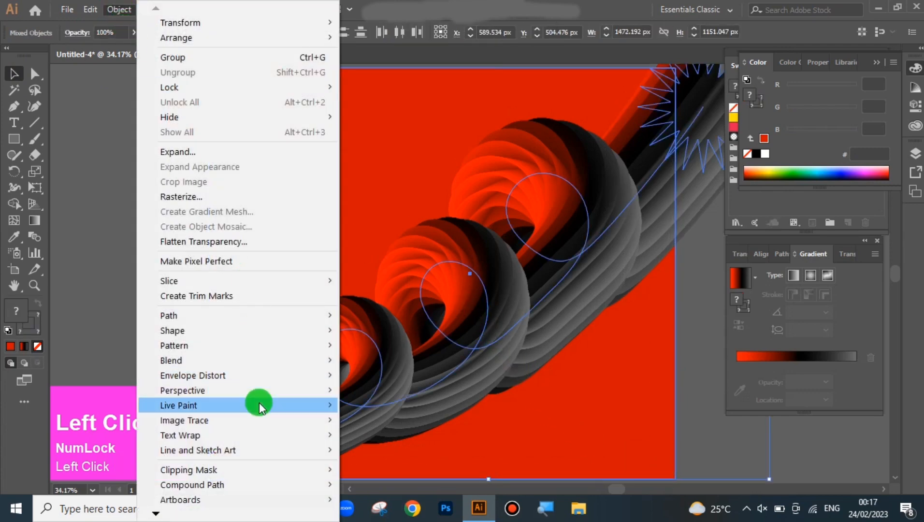
{"action": "mouse_move", "coordinate": [244, 389]}
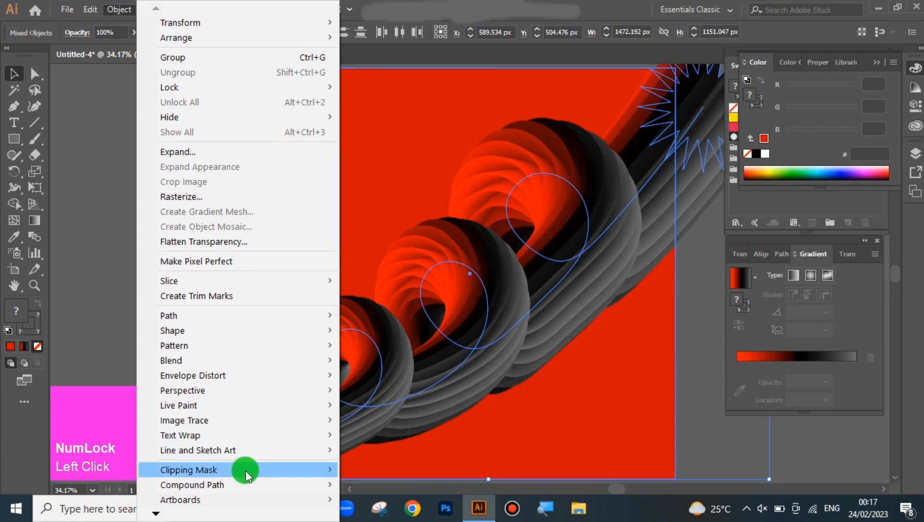
{"action": "mouse_move", "coordinate": [245, 470]}
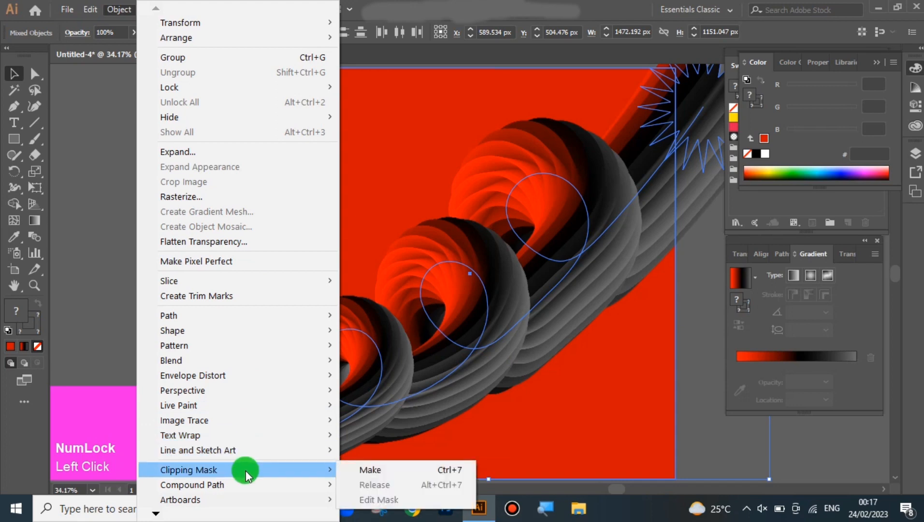
{"action": "left_click", "coordinate": [397, 471]}
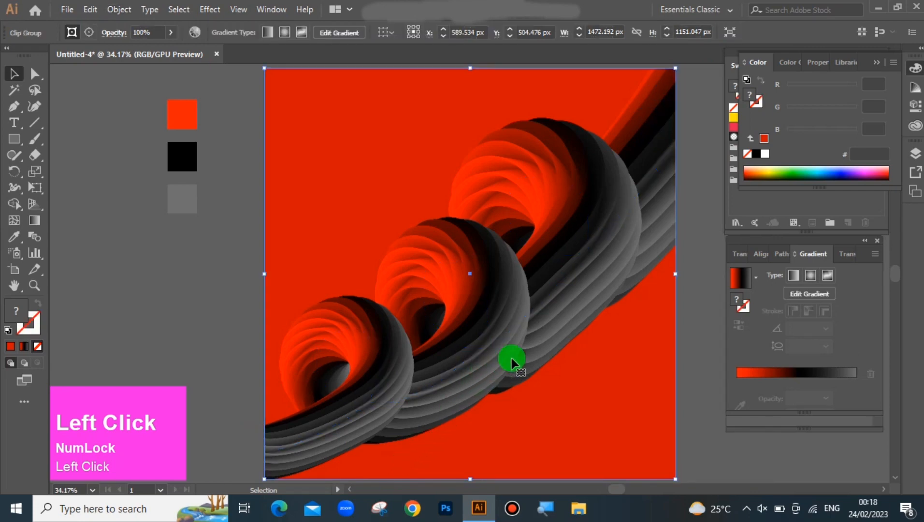
{"action": "scroll", "coordinate": [547, 345], "scroll_direction": "down", "scroll_amount": 1}
{"action": "scroll", "coordinate": [548, 344], "scroll_direction": "up", "scroll_amount": 2}
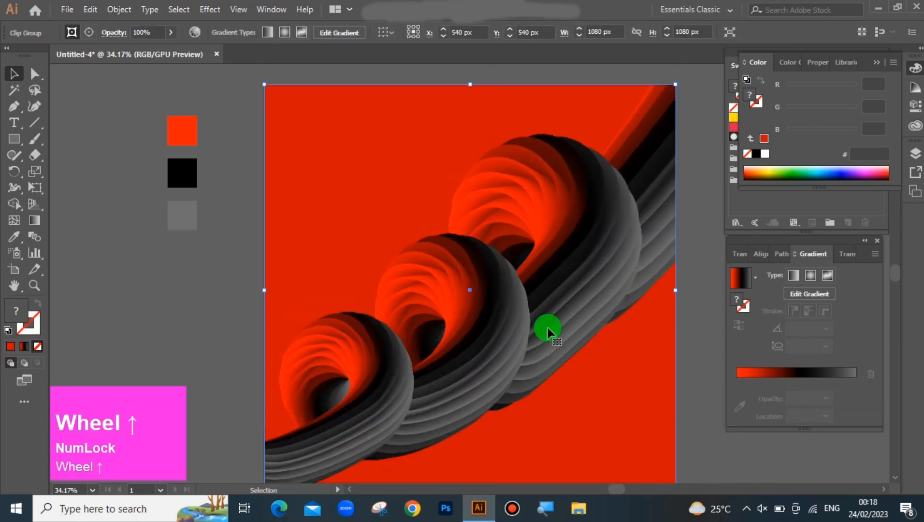
{"action": "scroll", "coordinate": [547, 333], "scroll_direction": "down", "scroll_amount": 2}
{"action": "scroll", "coordinate": [547, 303], "scroll_direction": "up", "scroll_amount": 2}
{"action": "scroll", "coordinate": [547, 303], "scroll_direction": "down", "scroll_amount": 1}
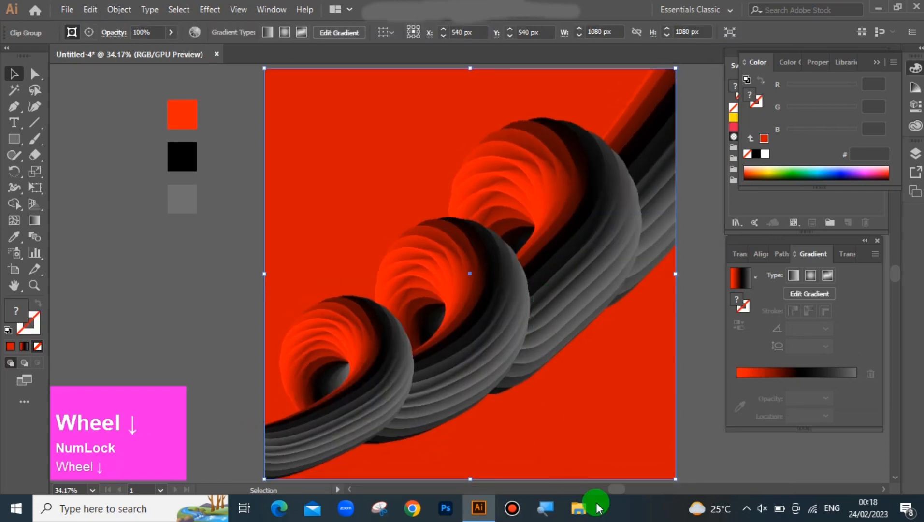
{"action": "left_click_drag", "start_coordinate": [618, 495], "coordinate": [619, 493]}
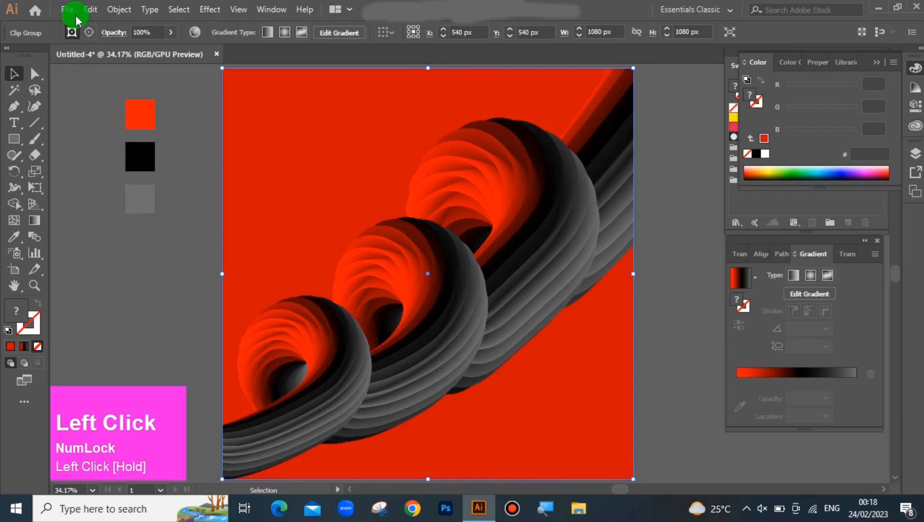